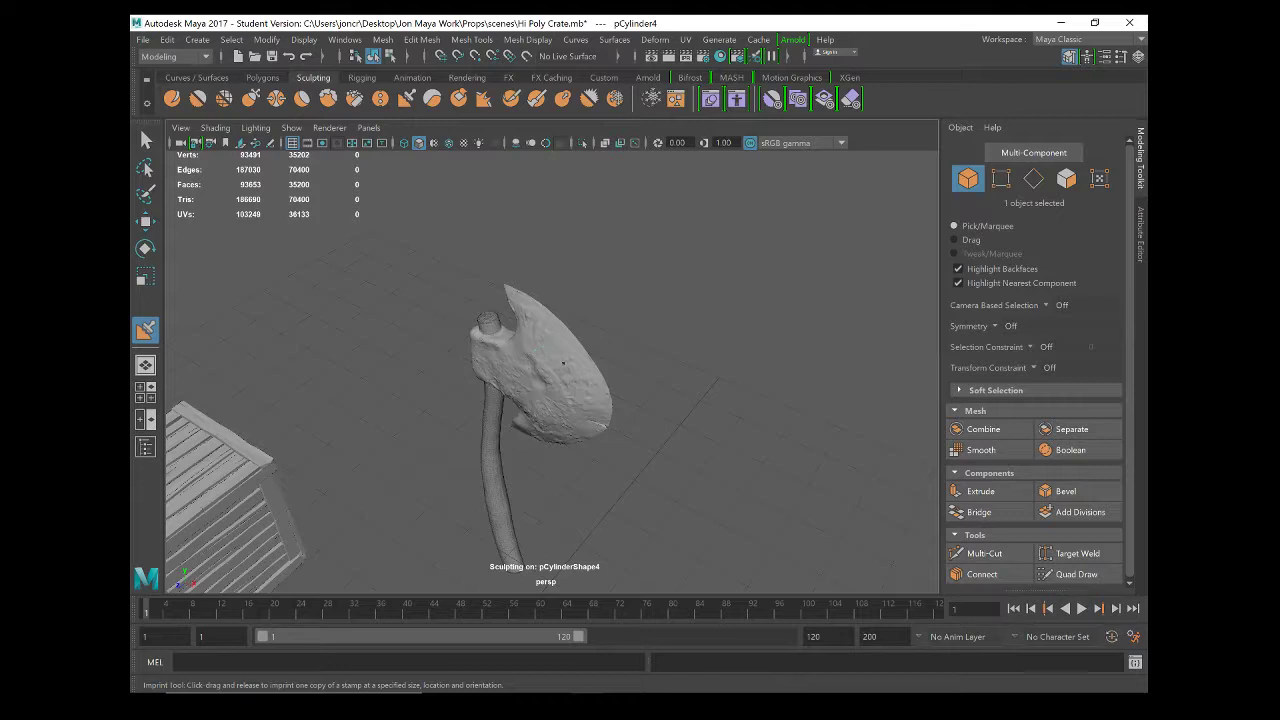
Switch from sculpting to the Move tool on the axe handle and bring up the polygon primitives.
{"action": "left_click_drag", "start_coordinate": [564, 365], "coordinate": [601, 332], "text": "alt"}
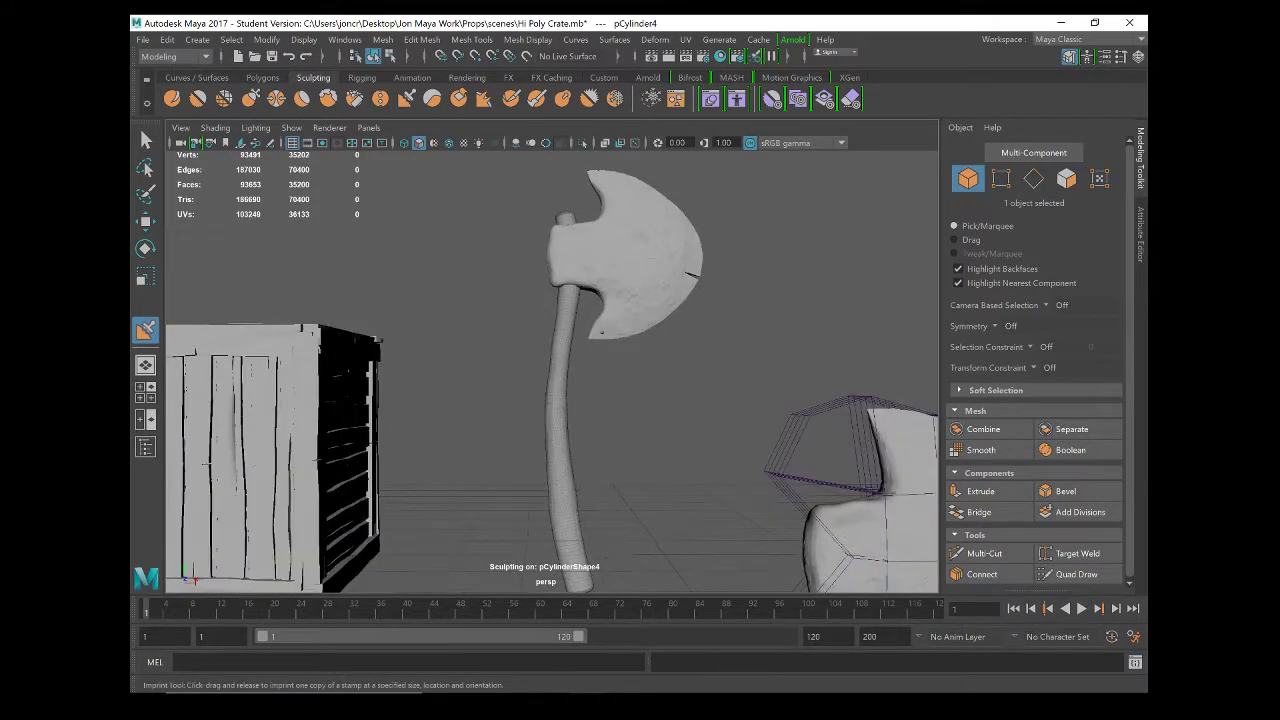
{"action": "key", "text": "w"}
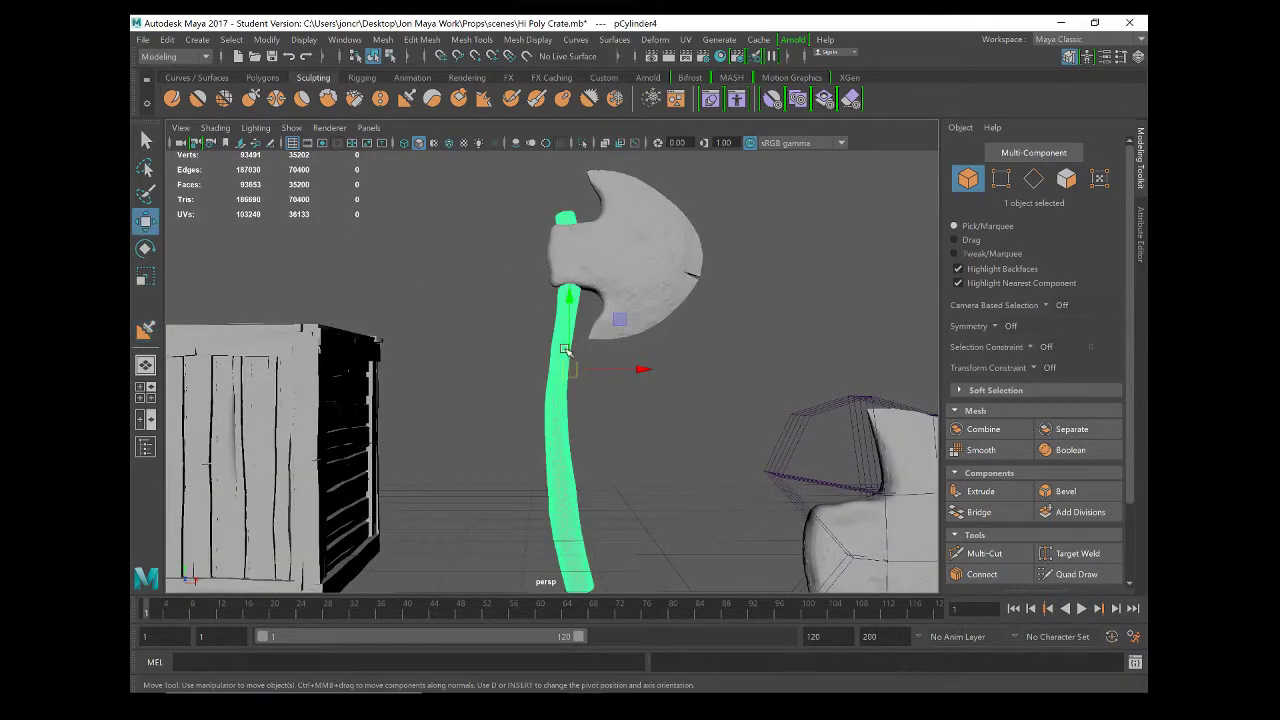
{"action": "scroll", "coordinate": [640, 406], "scroll_direction": "up", "scroll_amount": 3}
{"action": "scroll", "coordinate": [583, 400], "scroll_direction": "down", "scroll_amount": 4}
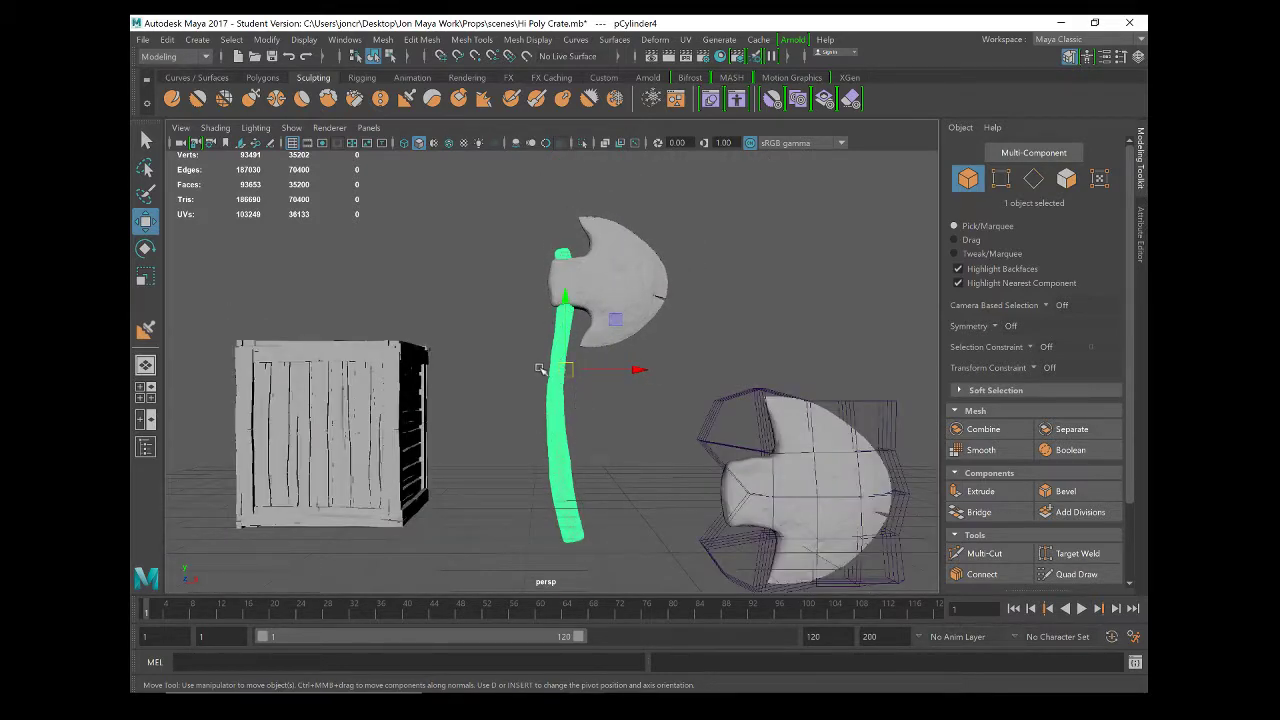
{"action": "left_click", "coordinate": [262, 77]}
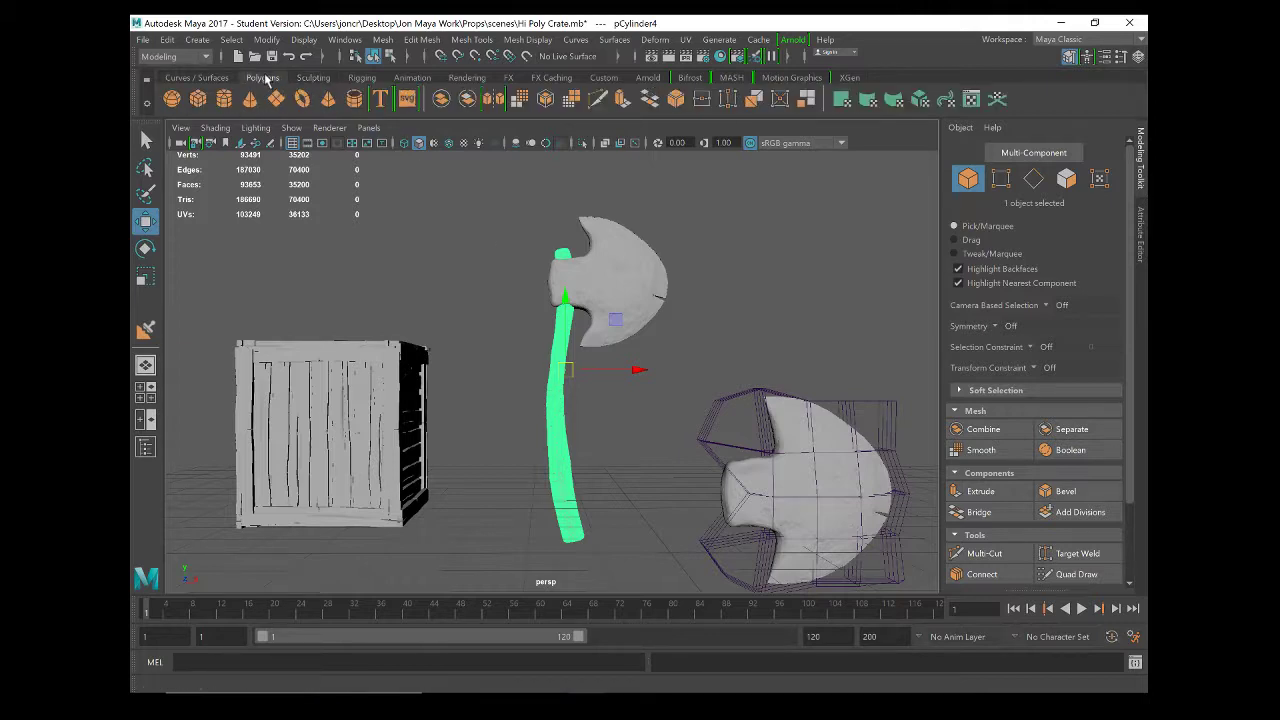
{"action": "left_click", "coordinate": [198, 98]}
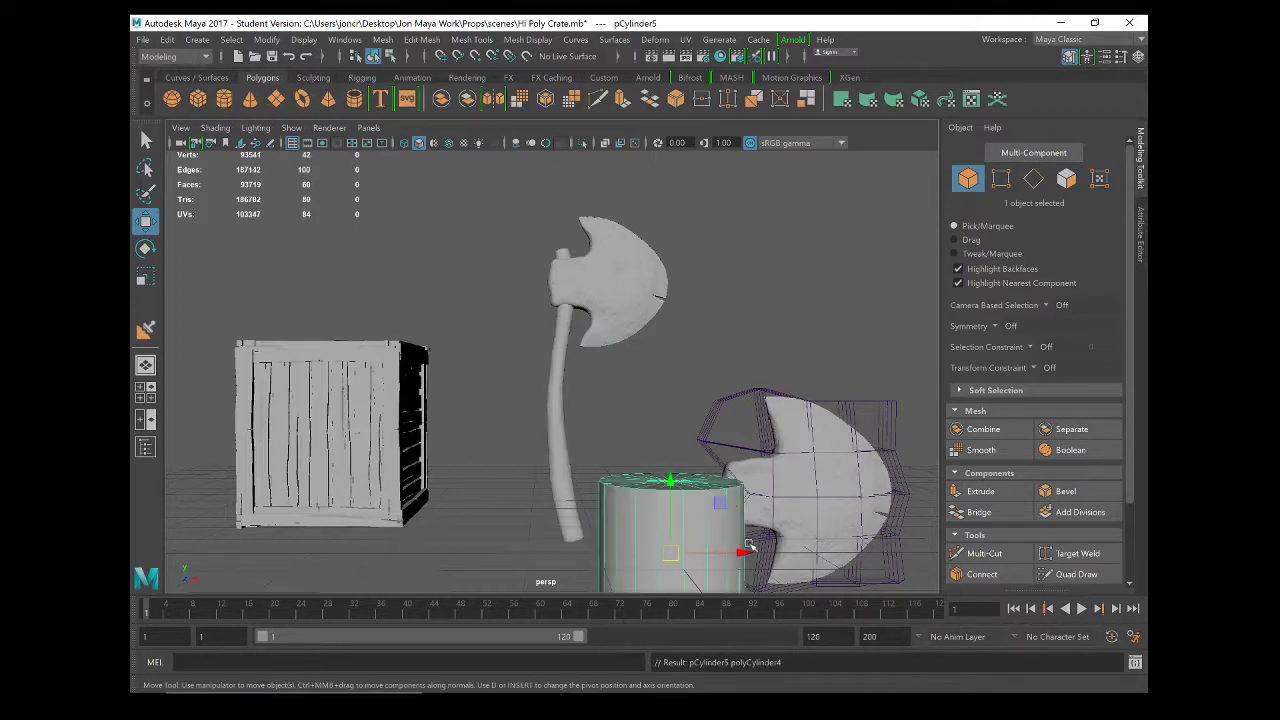
{"action": "key", "text": "ctrl+z"}
{"action": "key", "text": "ctrl+z"}
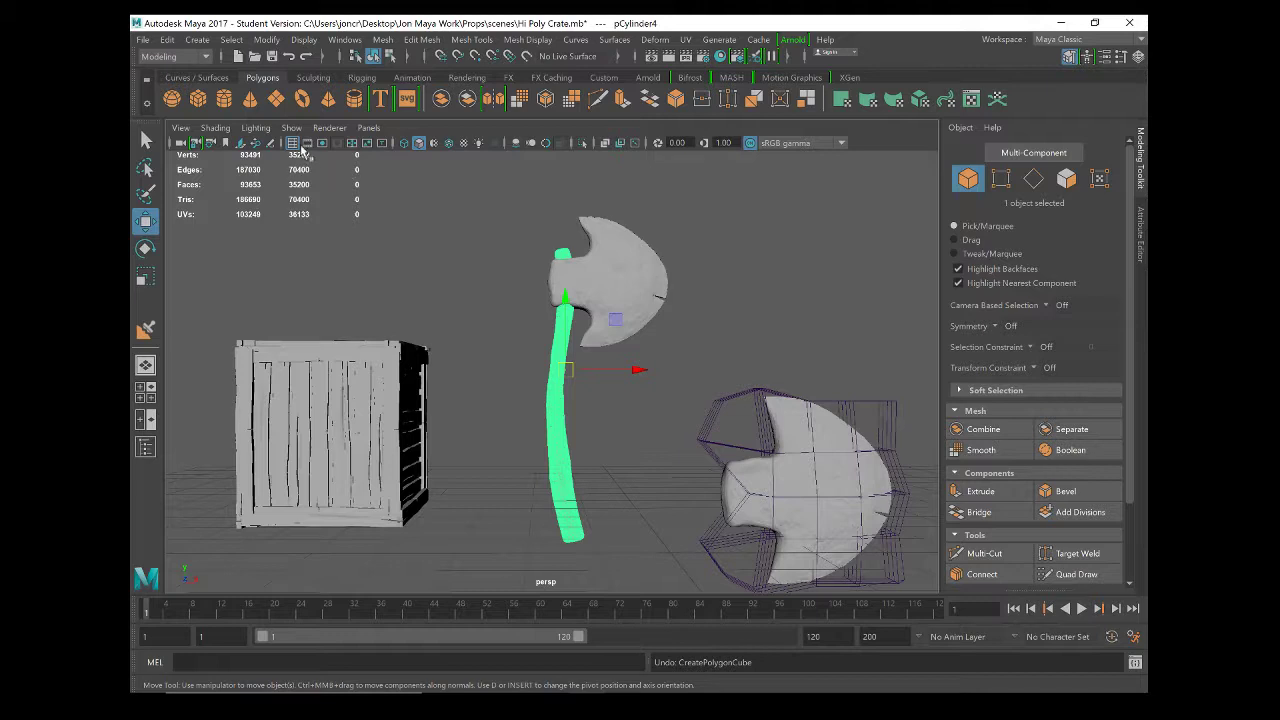
Add a polygon cylinder raised beside the axe head and give it 14 height subdivisions.
{"action": "left_click", "coordinate": [224, 98]}
{"action": "left_click_drag", "start_coordinate": [670, 478], "coordinate": [773, 279]}
{"action": "left_click", "coordinate": [1141, 235]}
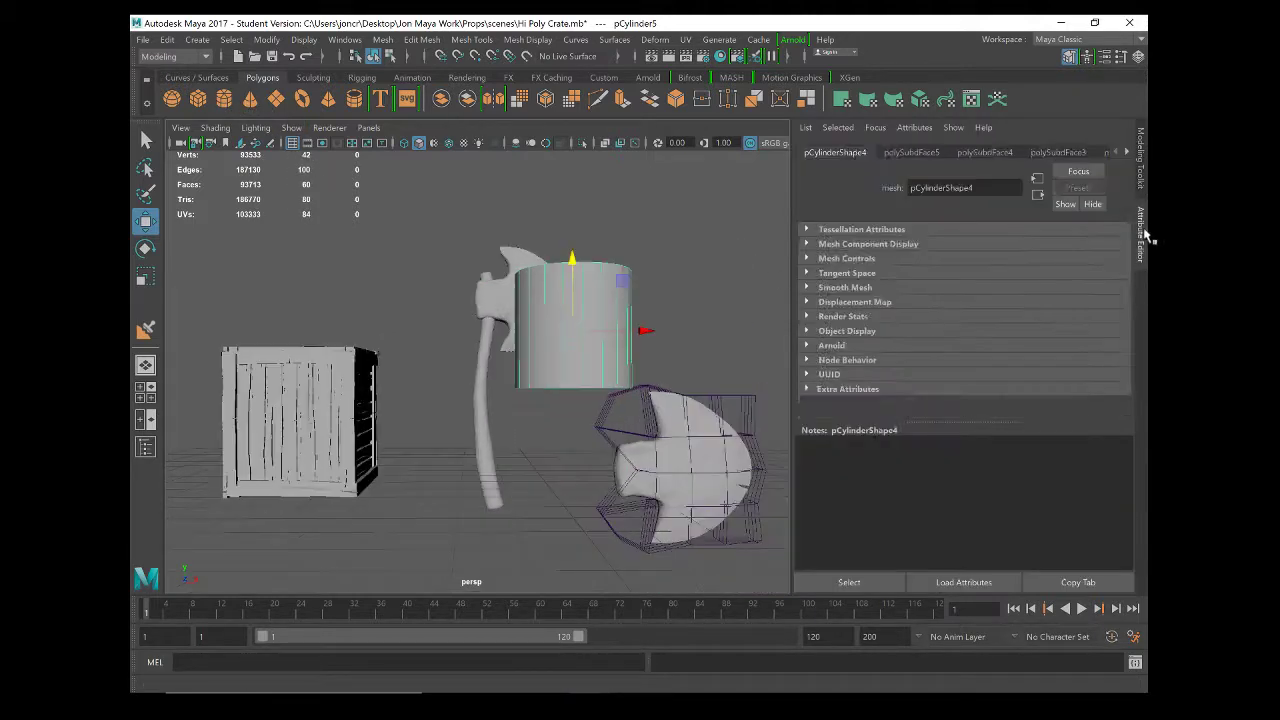
{"action": "left_click", "coordinate": [964, 152]}
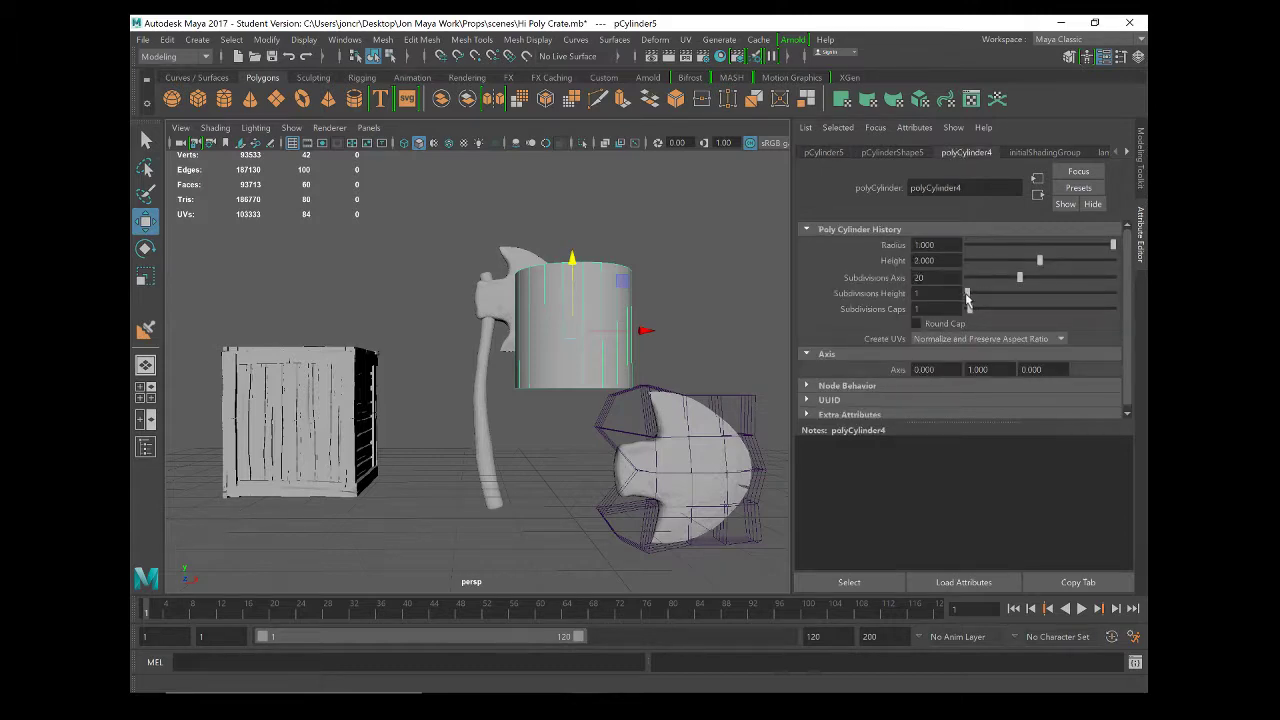
{"action": "left_click_drag", "start_coordinate": [966, 294], "coordinate": [1005, 294]}
In the front view, raise the cylinder's top row of vertices and scale it inward to begin a narrow neck.
{"action": "key", "text": "space"}
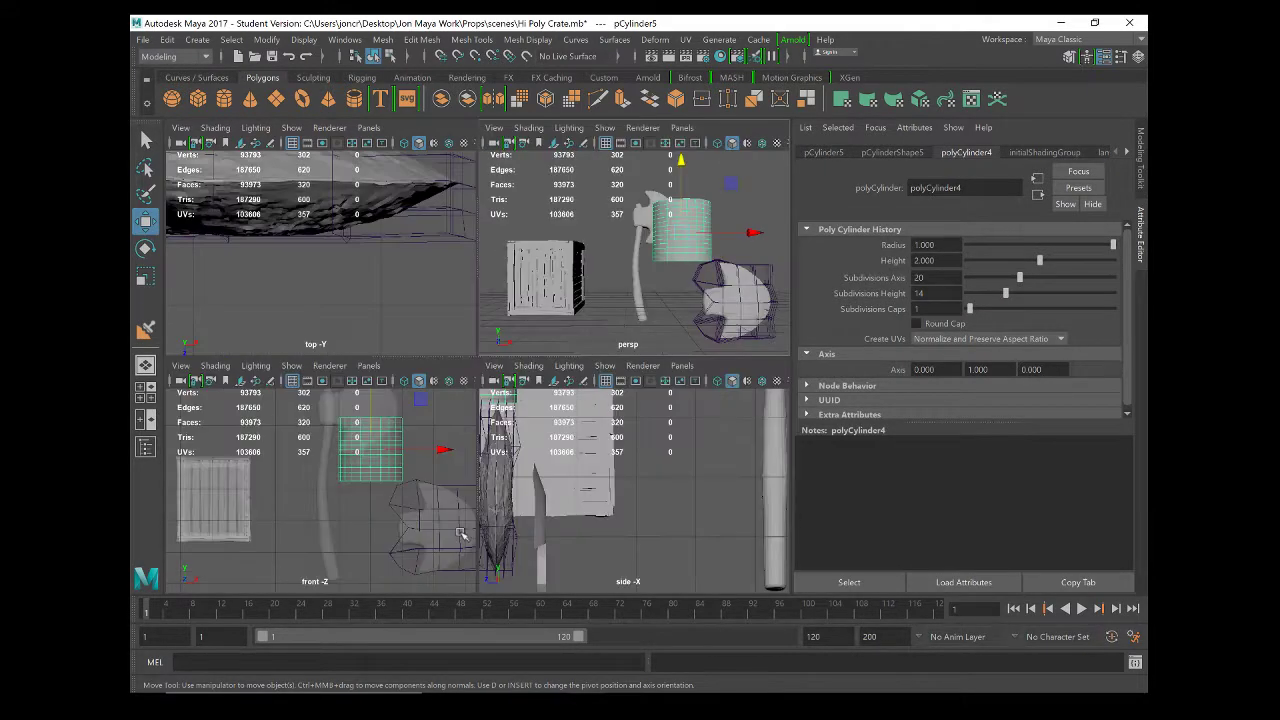
{"action": "key", "text": "space"}
{"action": "scroll", "coordinate": [562, 355], "scroll_direction": "up", "scroll_amount": 3}
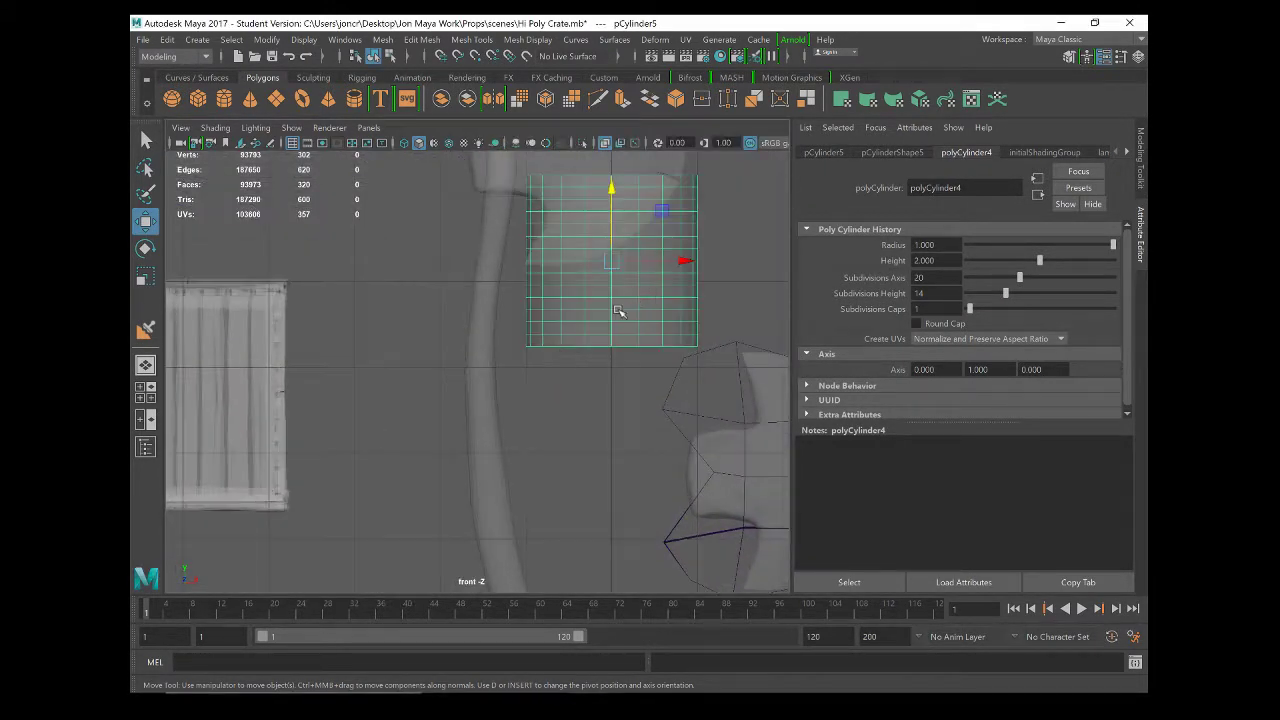
{"action": "middle_click_drag", "start_coordinate": [619, 312], "coordinate": [531, 399], "text": "alt"}
{"action": "right_click_drag", "start_coordinate": [578, 261], "coordinate": [508, 270]}
{"action": "left_click_drag", "start_coordinate": [478, 278], "coordinate": [640, 432]}
{"action": "left_click_drag", "start_coordinate": [401, 242], "coordinate": [679, 269]}
{"action": "left_click_drag", "start_coordinate": [528, 250], "coordinate": [443, 217]}
{"action": "key", "text": "r"}
Scale the second and third vertex rows inward and reposition them to extend the cylinder's narrow neck.
{"action": "left_click_drag", "start_coordinate": [426, 260], "coordinate": [688, 280]}
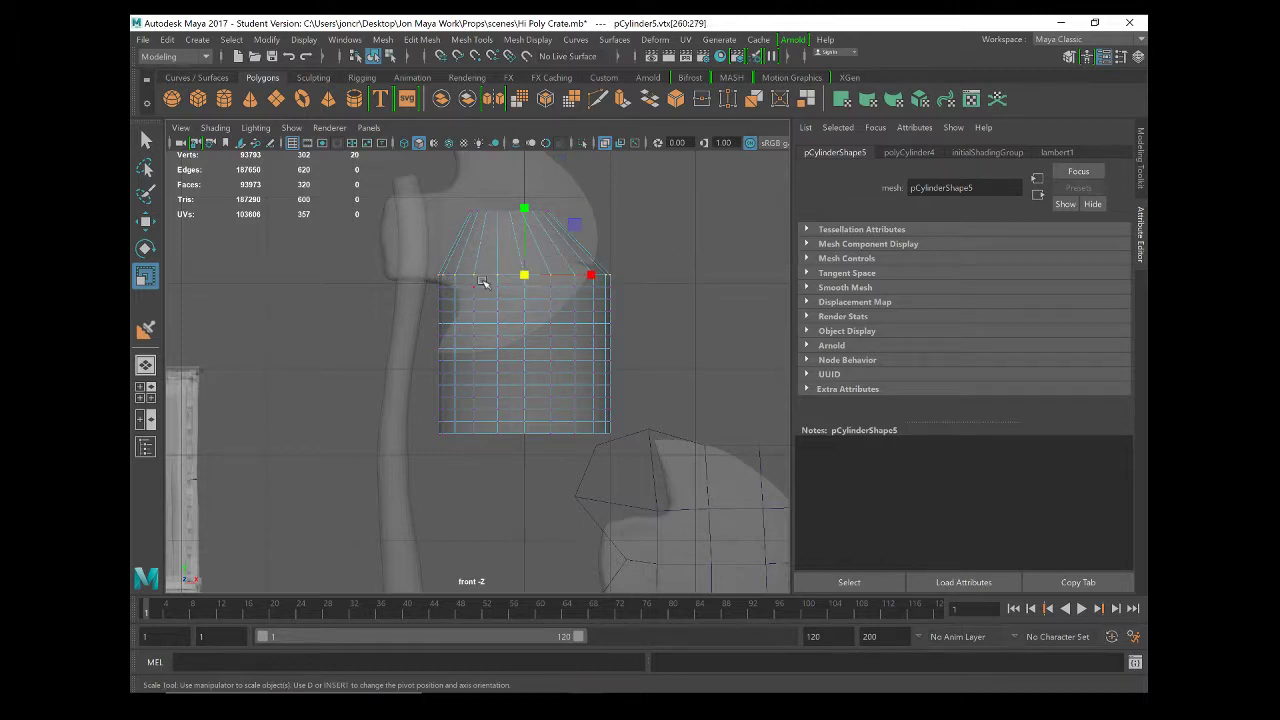
{"action": "key", "text": "w"}
{"action": "left_click_drag", "start_coordinate": [522, 274], "coordinate": [509, 260]}
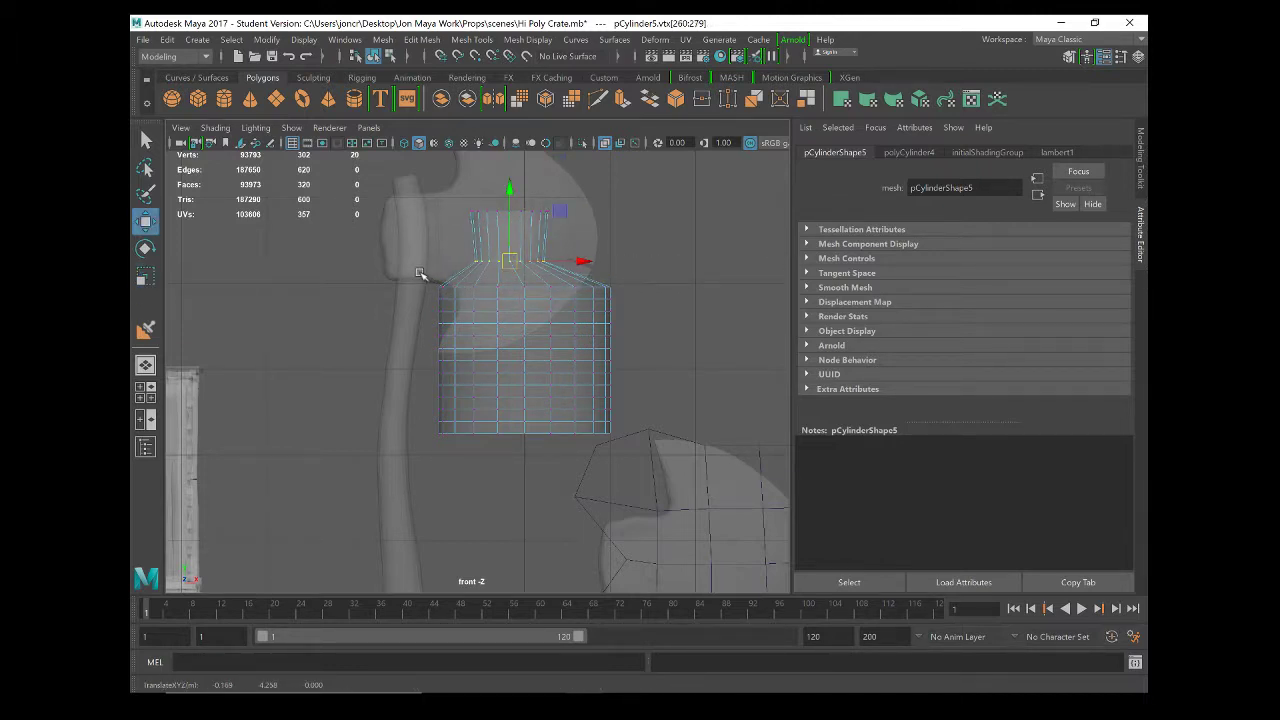
{"action": "left_click_drag", "start_coordinate": [426, 270], "coordinate": [631, 297]}
{"action": "key", "text": "r"}
{"action": "left_click_drag", "start_coordinate": [527, 291], "coordinate": [465, 238]}
{"action": "key", "text": "w"}
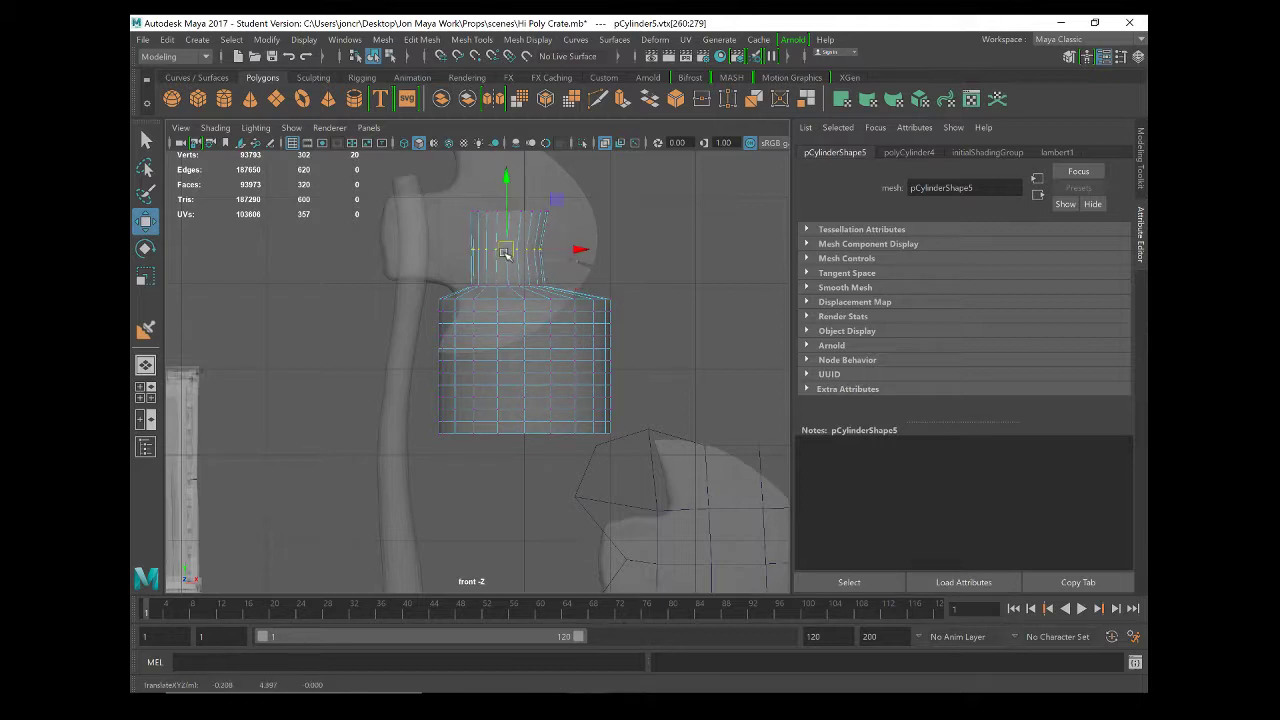
Rotate the neck's second vertex row slightly so it tilts with the bend of the shape.
{"action": "left_click_drag", "start_coordinate": [571, 289], "coordinate": [514, 286]}
{"action": "left_click", "coordinate": [506, 288]}
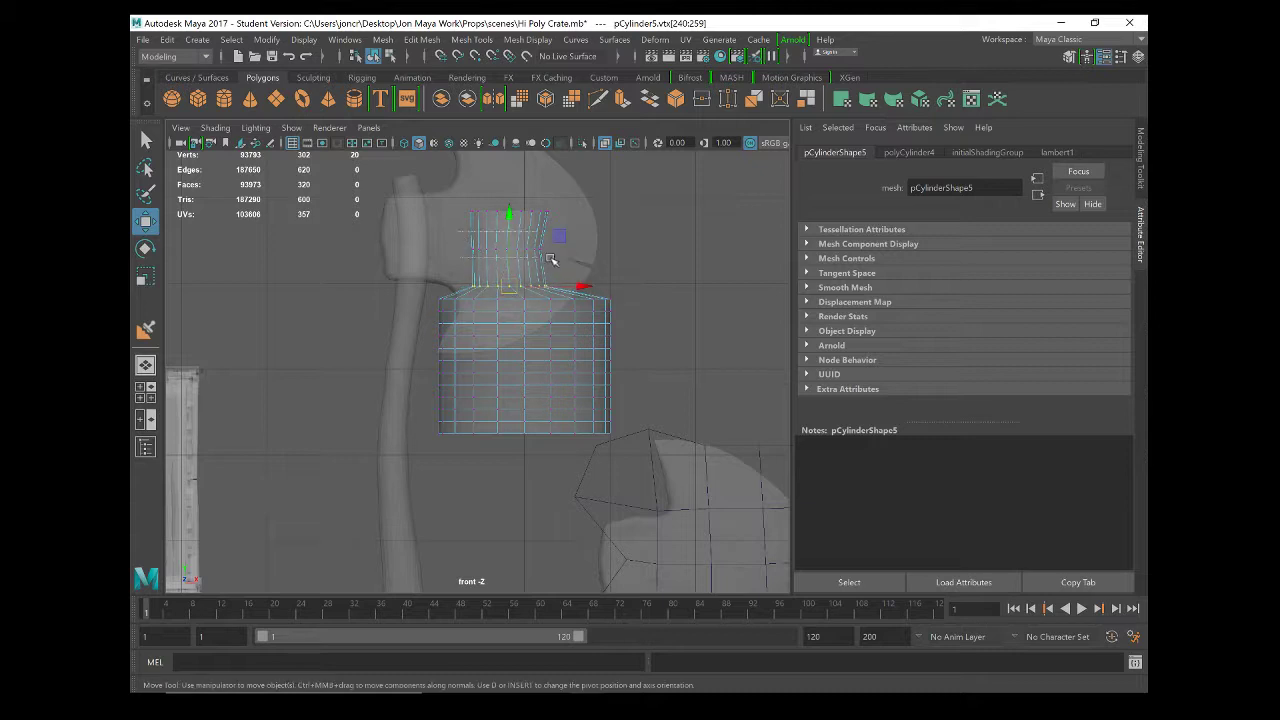
{"action": "left_click_drag", "start_coordinate": [464, 236], "coordinate": [597, 261]}
{"action": "key", "text": "e"}
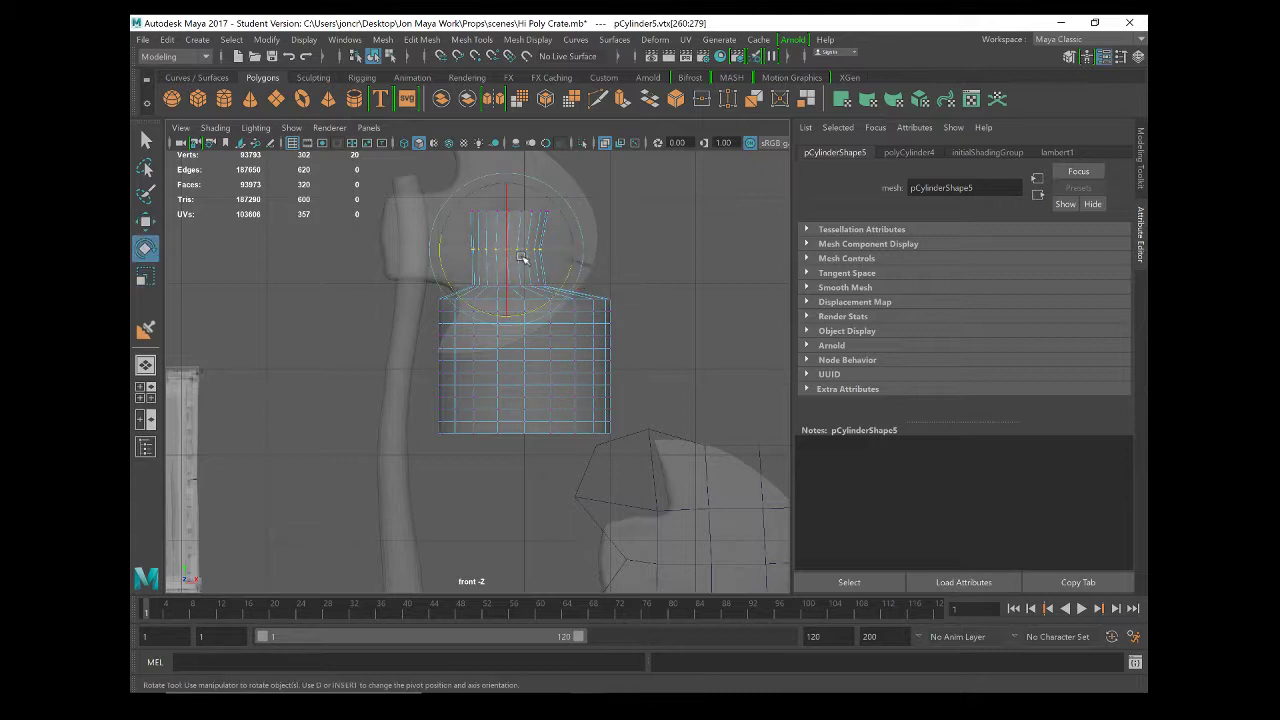
{"action": "mouse_move", "coordinate": [518, 316]}
{"action": "left_mouse_down"}
{"action": "mouse_move", "coordinate": [506, 320]}
{"action": "mouse_move", "coordinate": [529, 311]}
{"action": "left_mouse_up"}
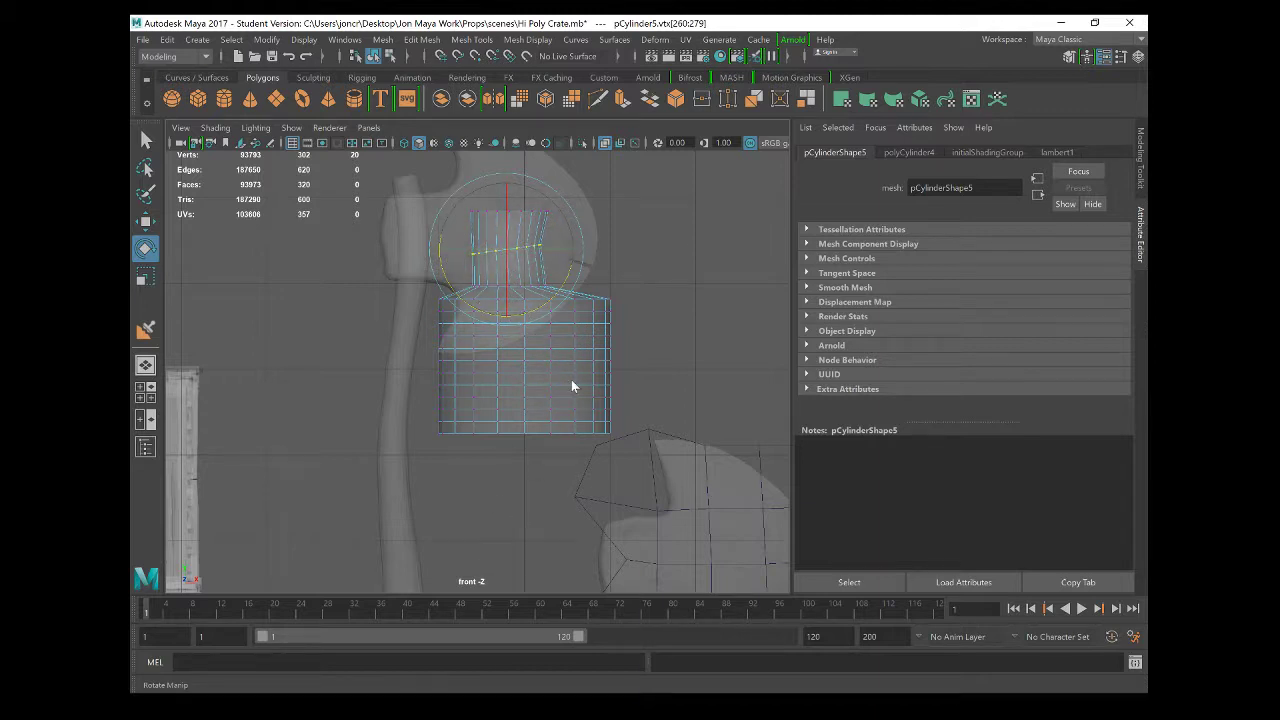
Return the cylinder to object mode and move it well away from the axe.
{"action": "right_click_drag", "start_coordinate": [571, 262], "coordinate": [651, 234]}
{"action": "key", "text": "w"}
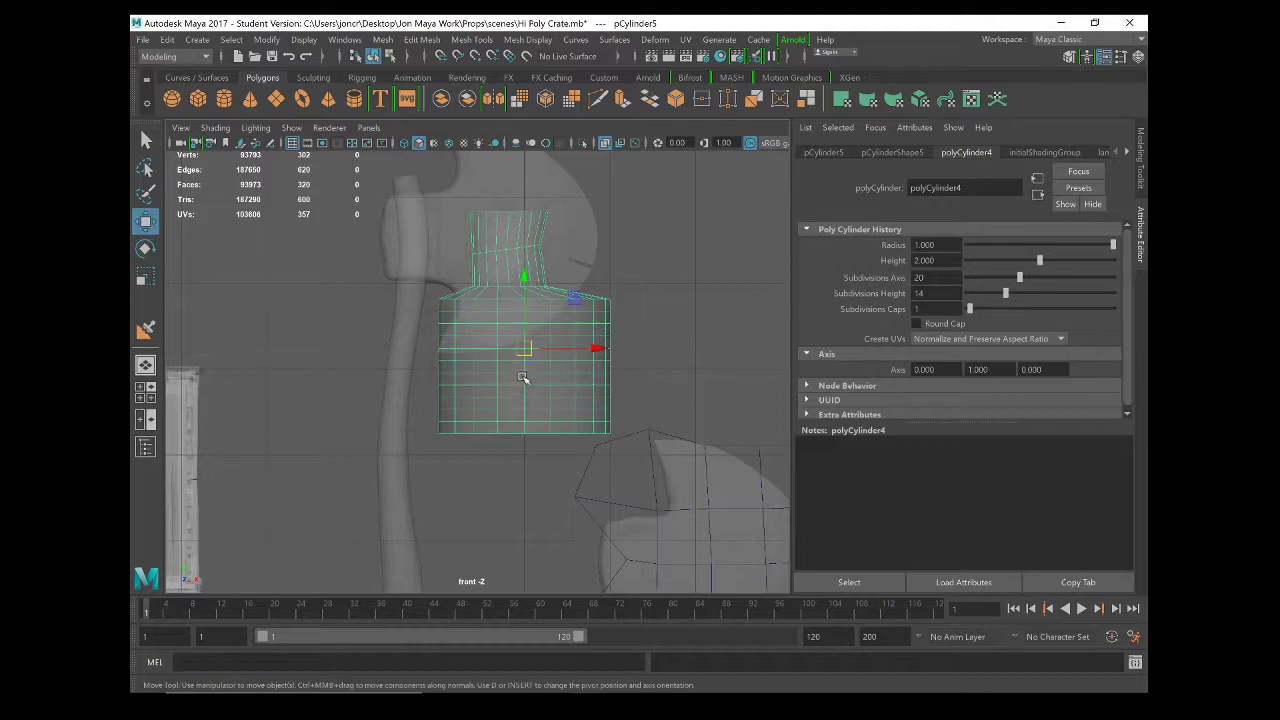
{"action": "key", "text": "Delete"}
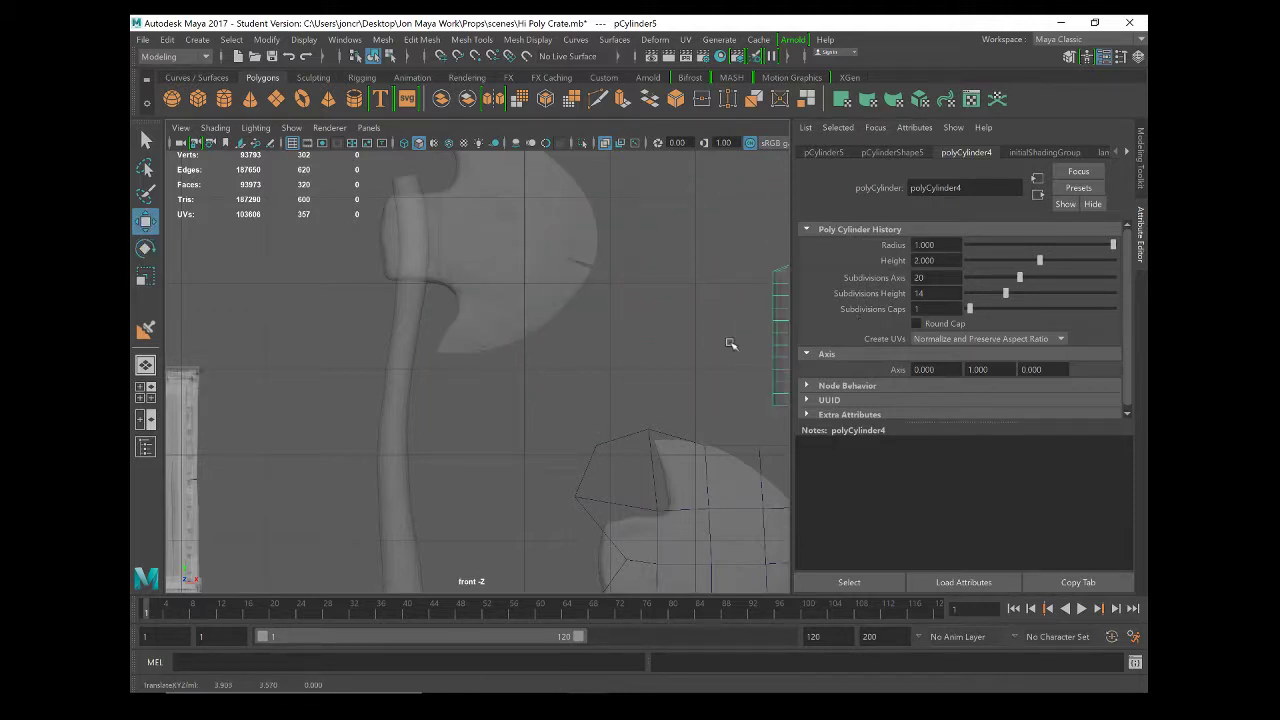
Examine the axe handle's shape and mesh density along its full length in the front view.
{"action": "left_click", "coordinate": [416, 350]}
{"action": "scroll", "coordinate": [416, 350], "scroll_direction": "up", "scroll_amount": 2}
{"action": "middle_click_drag", "start_coordinate": [430, 296], "coordinate": [546, 382], "text": "alt"}
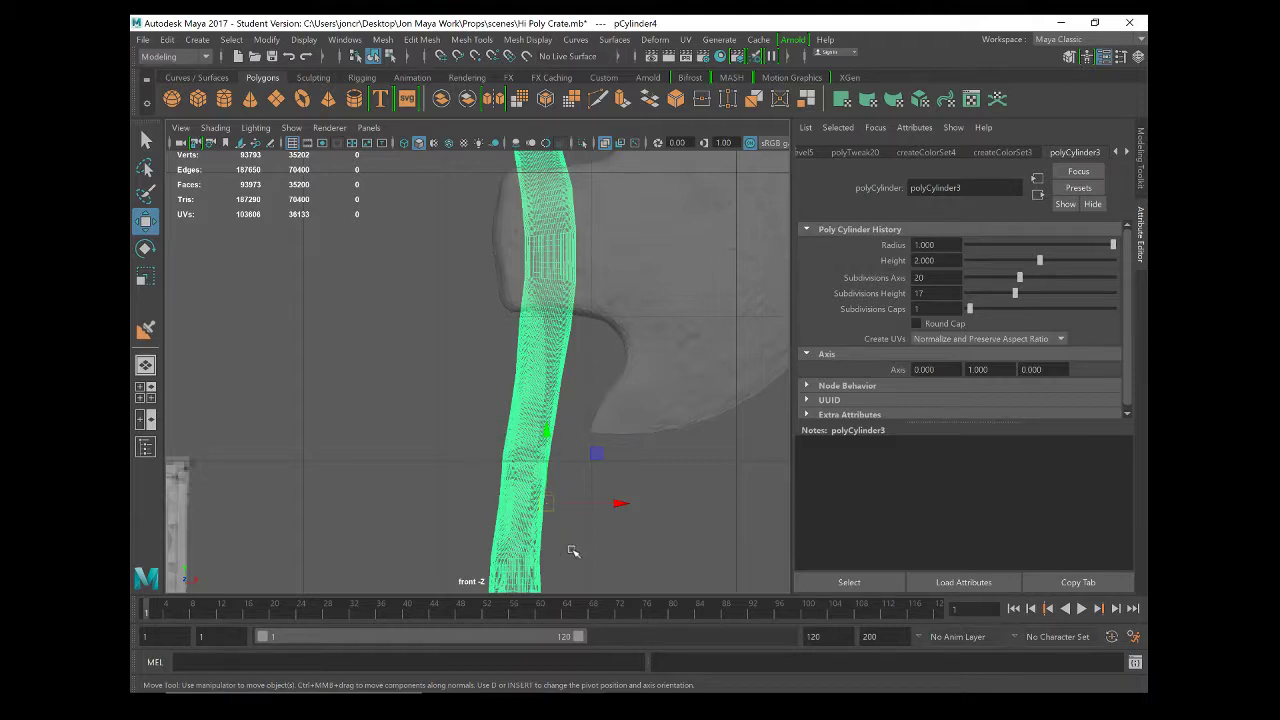
{"action": "middle_click_drag", "start_coordinate": [572, 551], "coordinate": [586, 250], "text": "alt"}
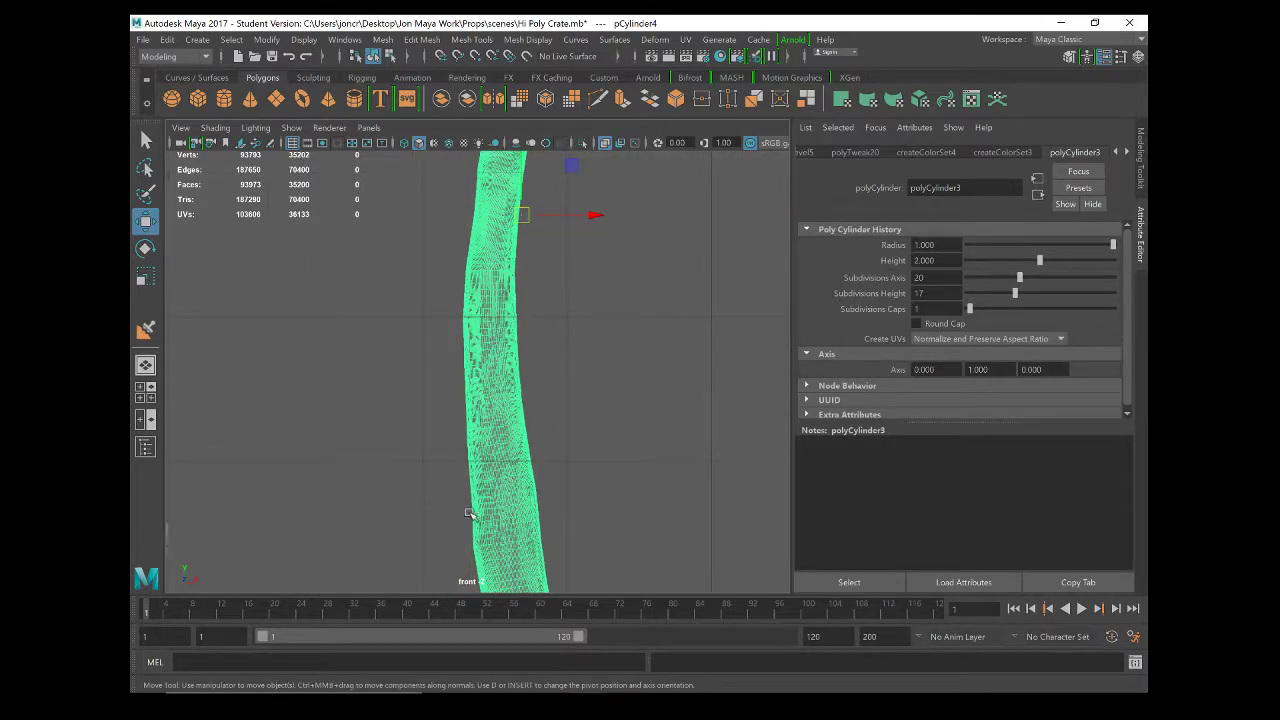
{"action": "scroll", "coordinate": [570, 352], "scroll_direction": "down", "scroll_amount": 5}
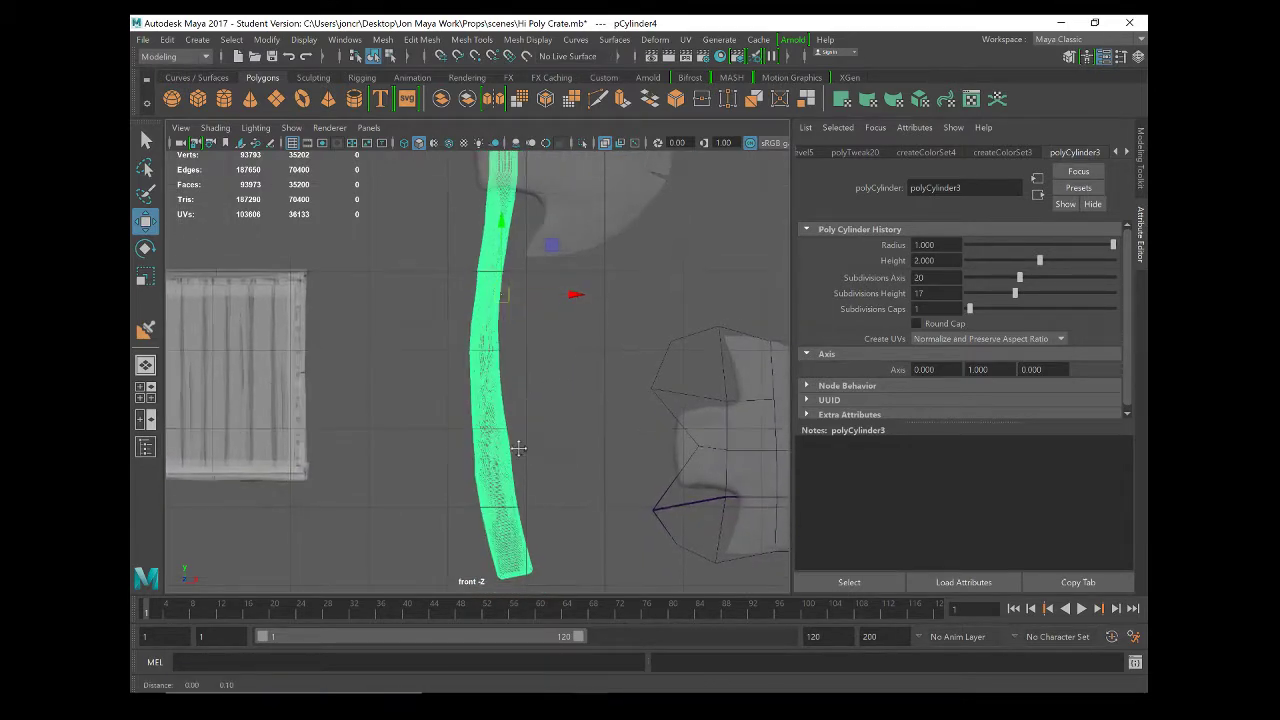
{"action": "middle_click_drag", "start_coordinate": [517, 380], "coordinate": [517, 492], "text": "alt"}
Examine the axe handle up close in the perspective view, with and without its wireframe highlighted.
{"action": "key", "text": "space"}
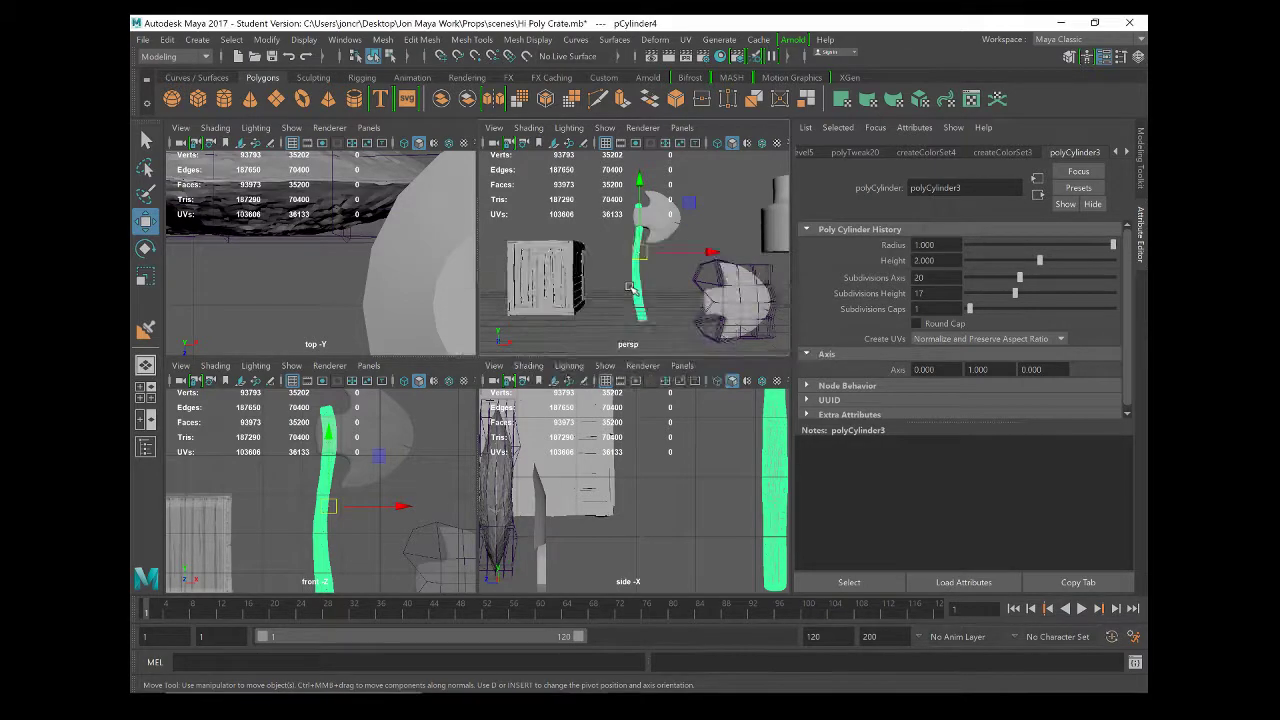
{"action": "key", "text": "space"}
{"action": "left_click_drag", "start_coordinate": [641, 278], "coordinate": [606, 370], "text": "alt"}
{"action": "scroll", "coordinate": [569, 358], "scroll_direction": "up", "scroll_amount": 7}
{"action": "left_click_drag", "start_coordinate": [514, 267], "coordinate": [511, 426], "text": "alt"}
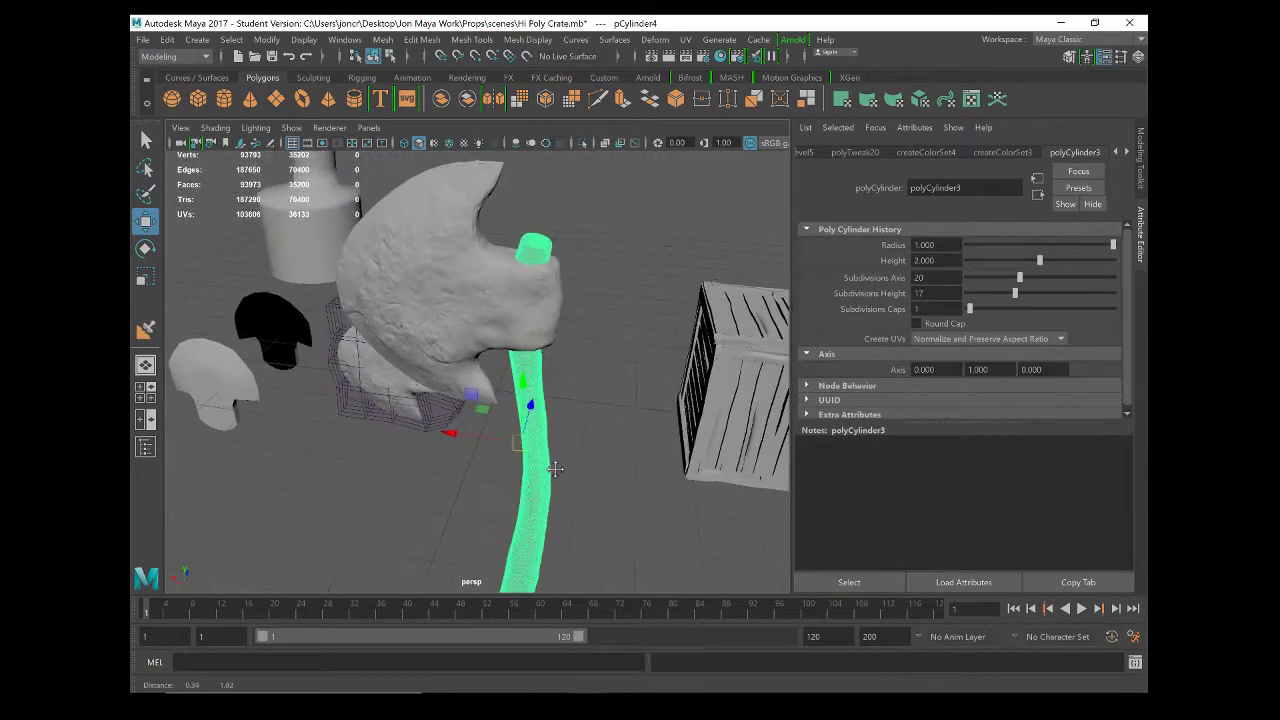
{"action": "scroll", "coordinate": [511, 426], "scroll_direction": "up", "scroll_amount": 3}
{"action": "left_click", "coordinate": [452, 374]}
{"action": "left_click", "coordinate": [588, 358]}
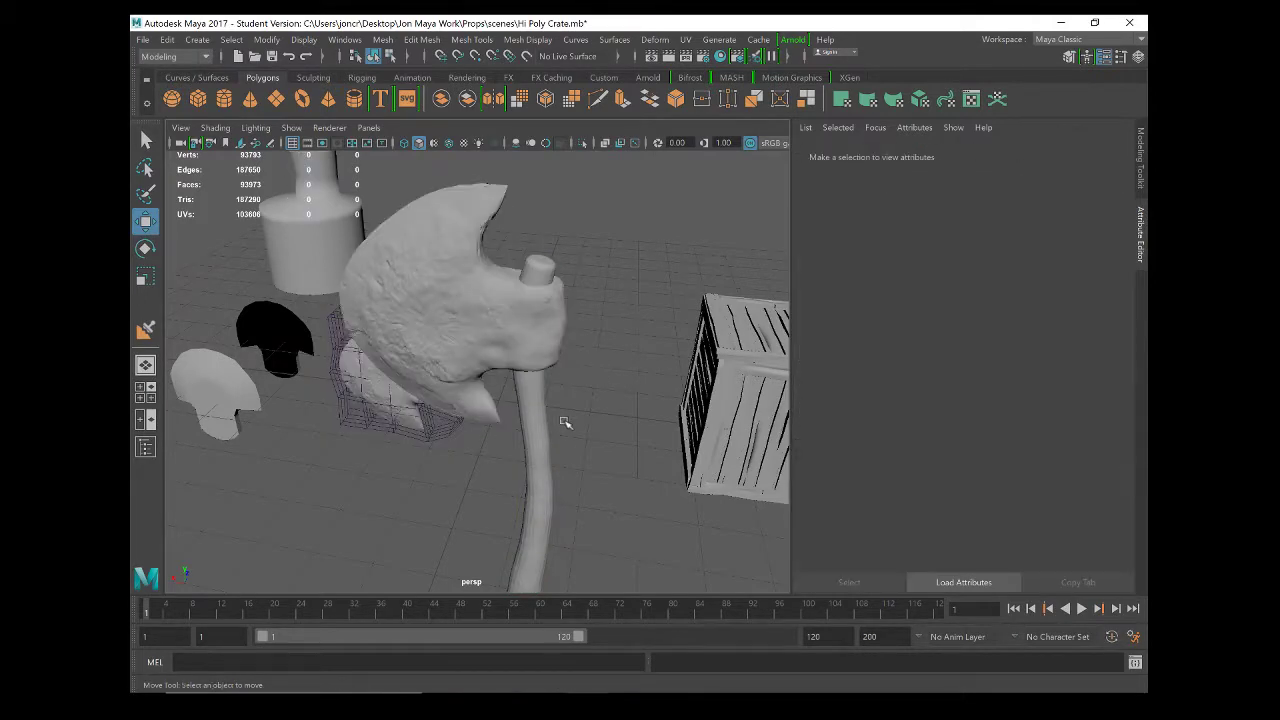
{"action": "left_click", "coordinate": [543, 430]}
{"action": "scroll", "coordinate": [541, 428], "scroll_direction": "up", "scroll_amount": 3}
{"action": "scroll", "coordinate": [563, 455], "scroll_direction": "up", "scroll_amount": 3}
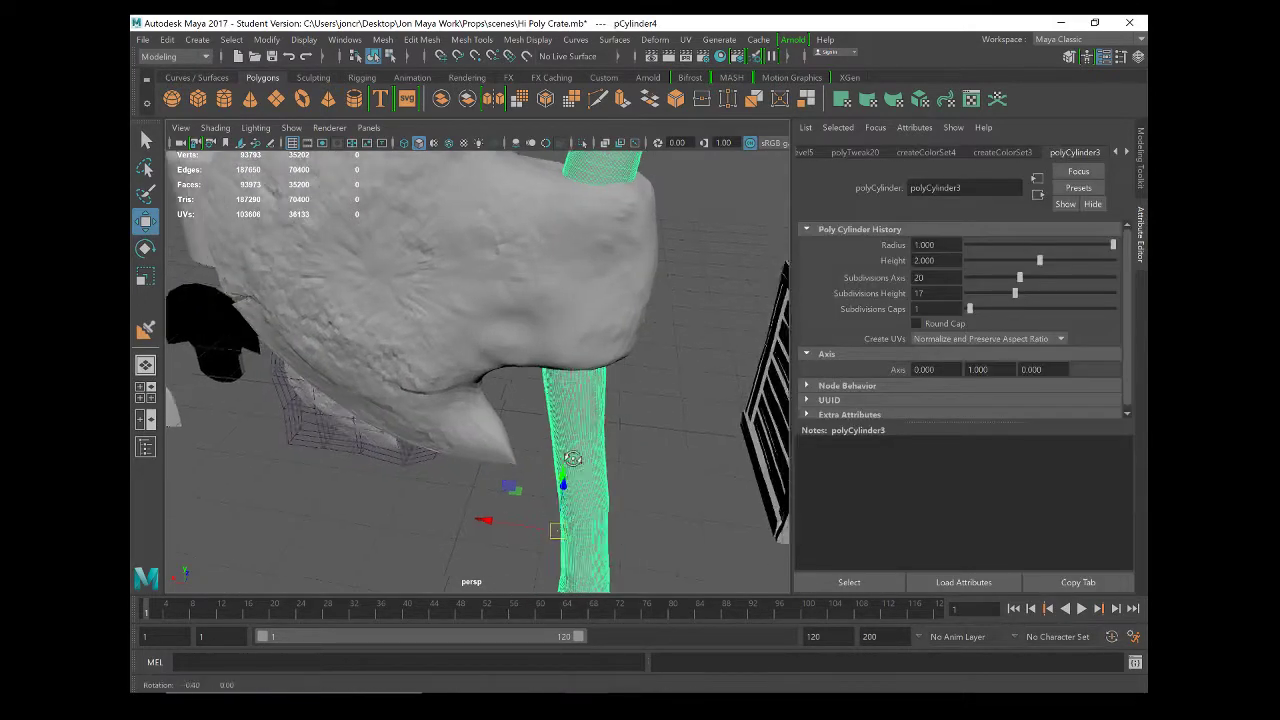
{"action": "left_click_drag", "start_coordinate": [569, 451], "coordinate": [591, 469], "text": "alt"}
{"action": "scroll", "coordinate": [583, 461], "scroll_direction": "up", "scroll_amount": 2}
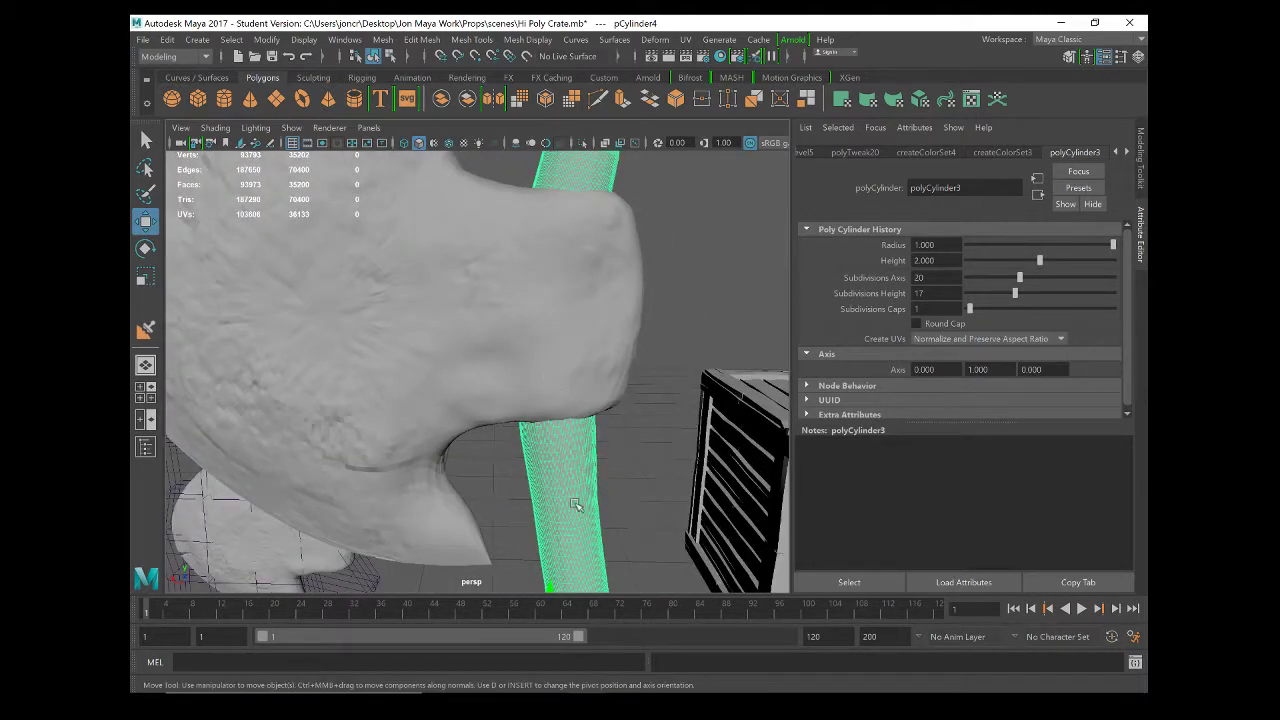
{"action": "left_click", "coordinate": [621, 490]}
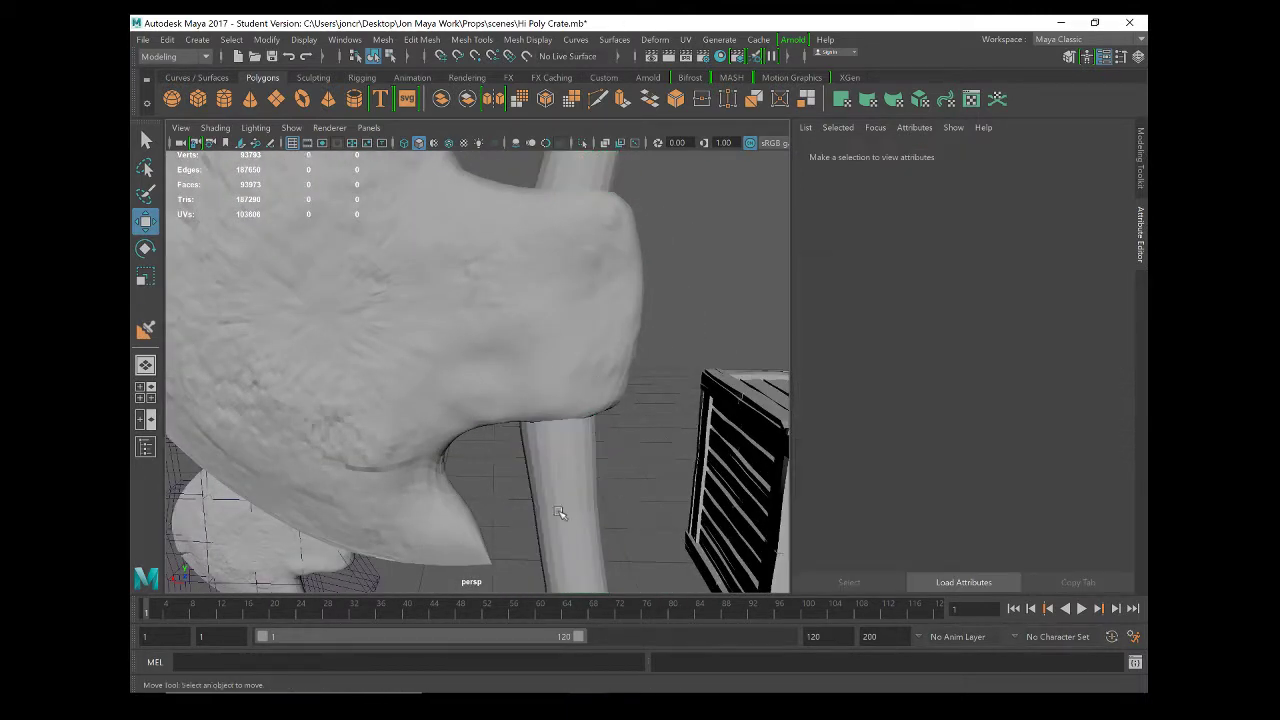
Inspect the sculpted surface and wireframe of the axe head from several angles.
{"action": "left_click_drag", "start_coordinate": [559, 513], "coordinate": [658, 339], "text": "alt"}
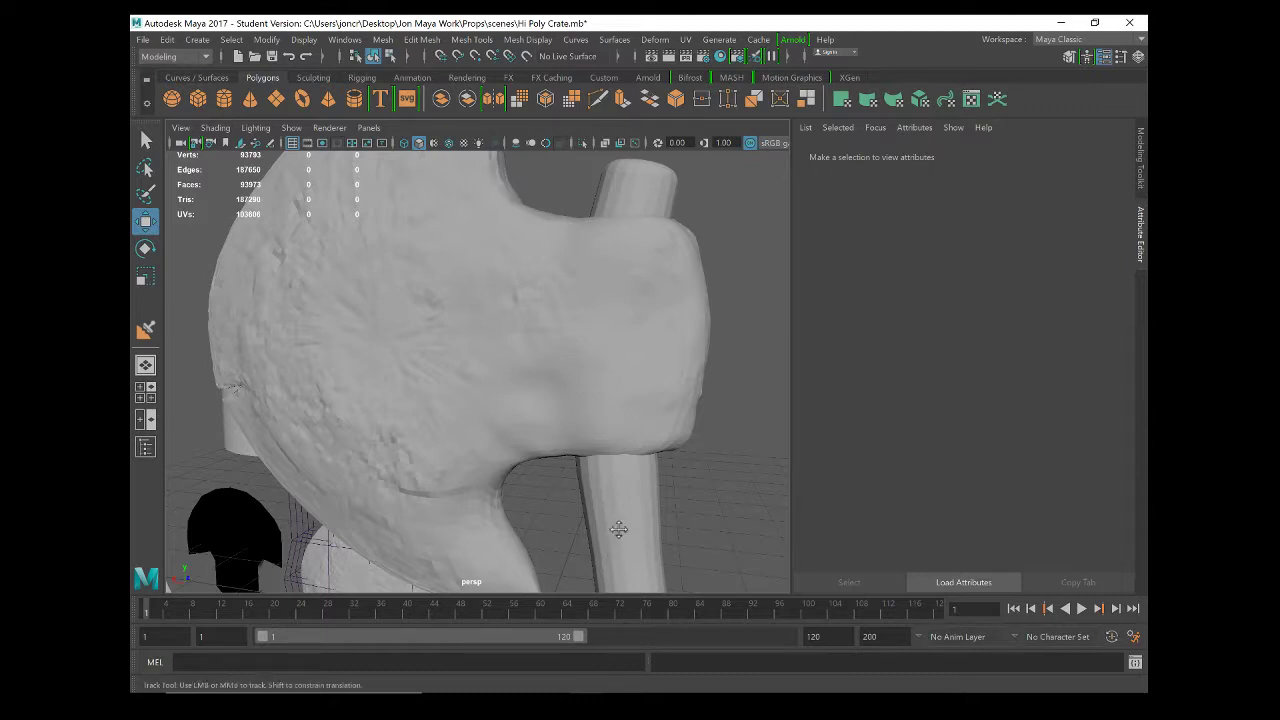
{"action": "left_click_drag", "start_coordinate": [618, 532], "coordinate": [641, 497], "text": "alt"}
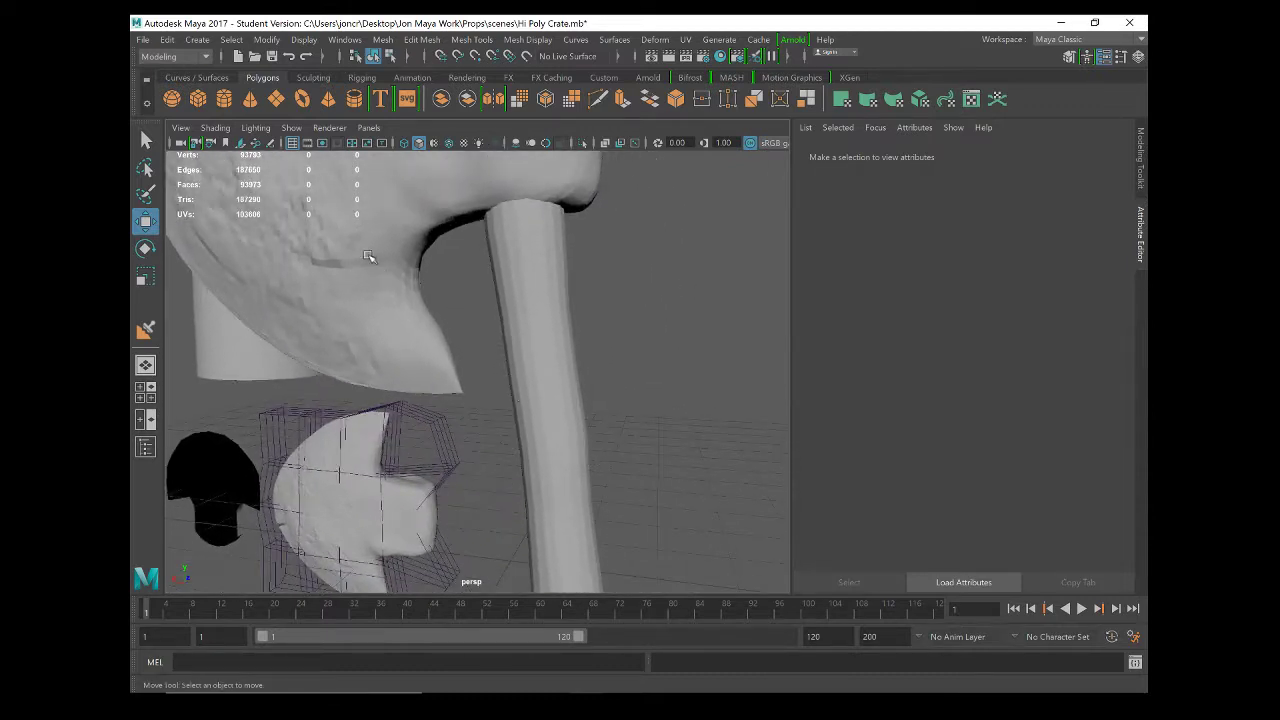
{"action": "left_click_drag", "start_coordinate": [328, 318], "coordinate": [562, 382], "text": "alt"}
{"action": "left_click", "coordinate": [465, 316]}
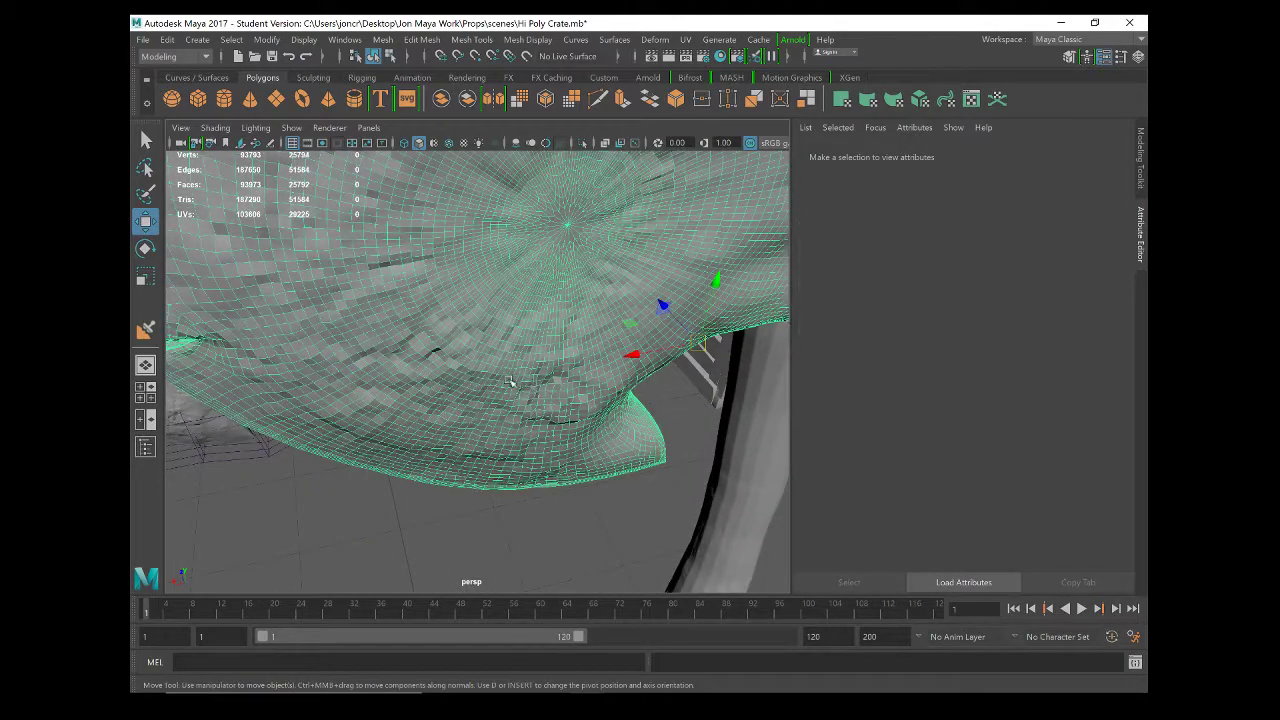
{"action": "left_click_drag", "start_coordinate": [465, 316], "coordinate": [536, 418], "text": "alt"}
{"action": "scroll", "coordinate": [502, 374], "scroll_direction": "down", "scroll_amount": 4}
{"action": "left_click", "coordinate": [647, 476]}
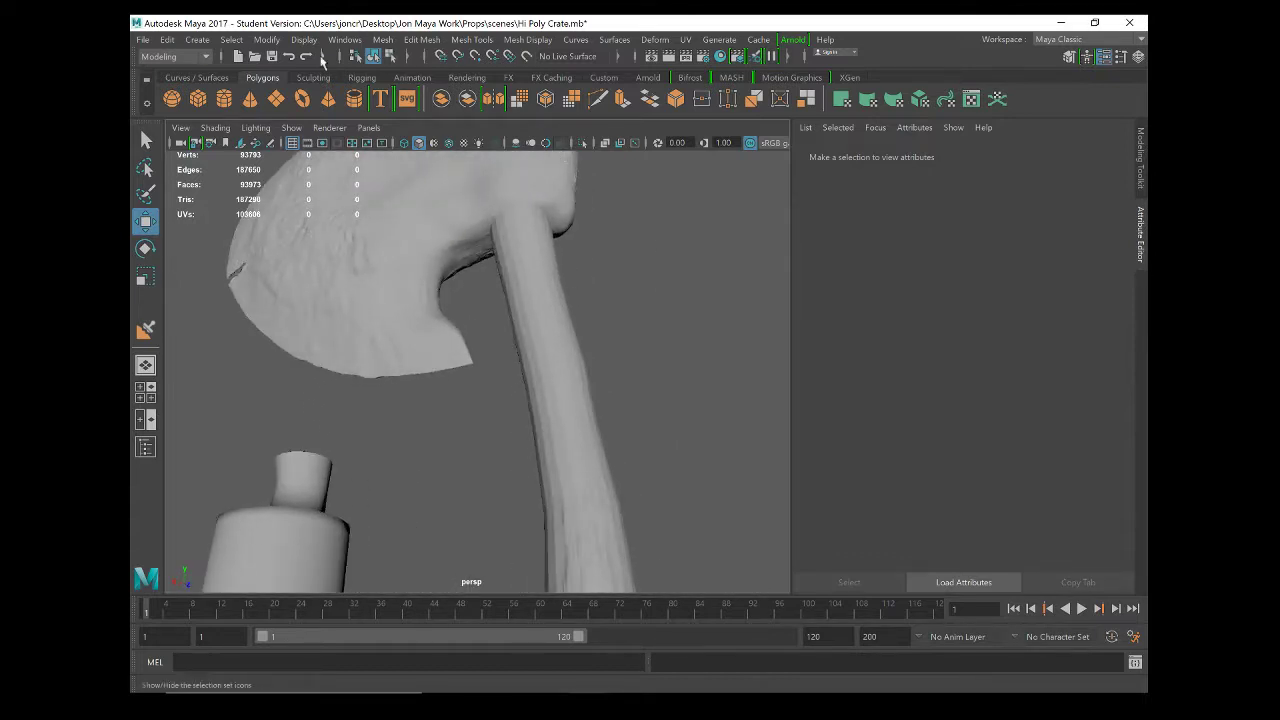
Activate the Imprint tool with the vertical wood-grain image enabled as its stamp and the draw method set to Continuous.
{"action": "left_click", "coordinate": [203, 80]}
{"action": "left_click", "coordinate": [313, 77]}
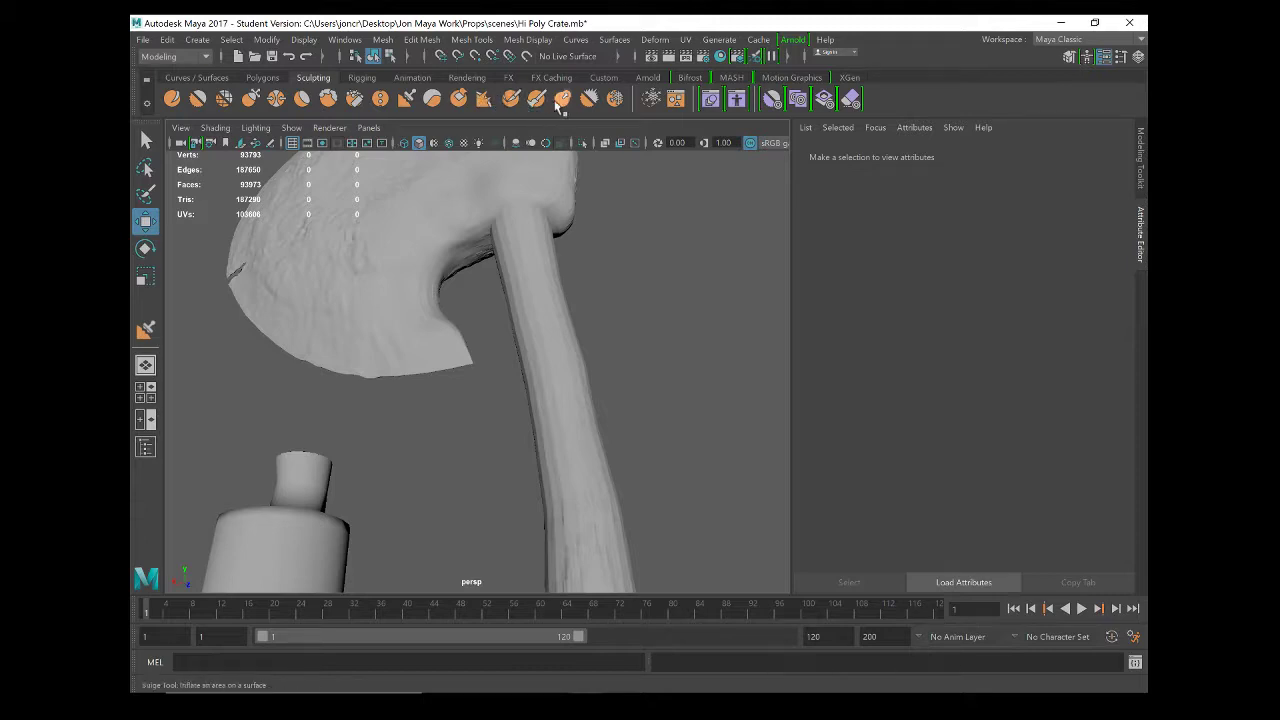
{"action": "double_click", "coordinate": [407, 98]}
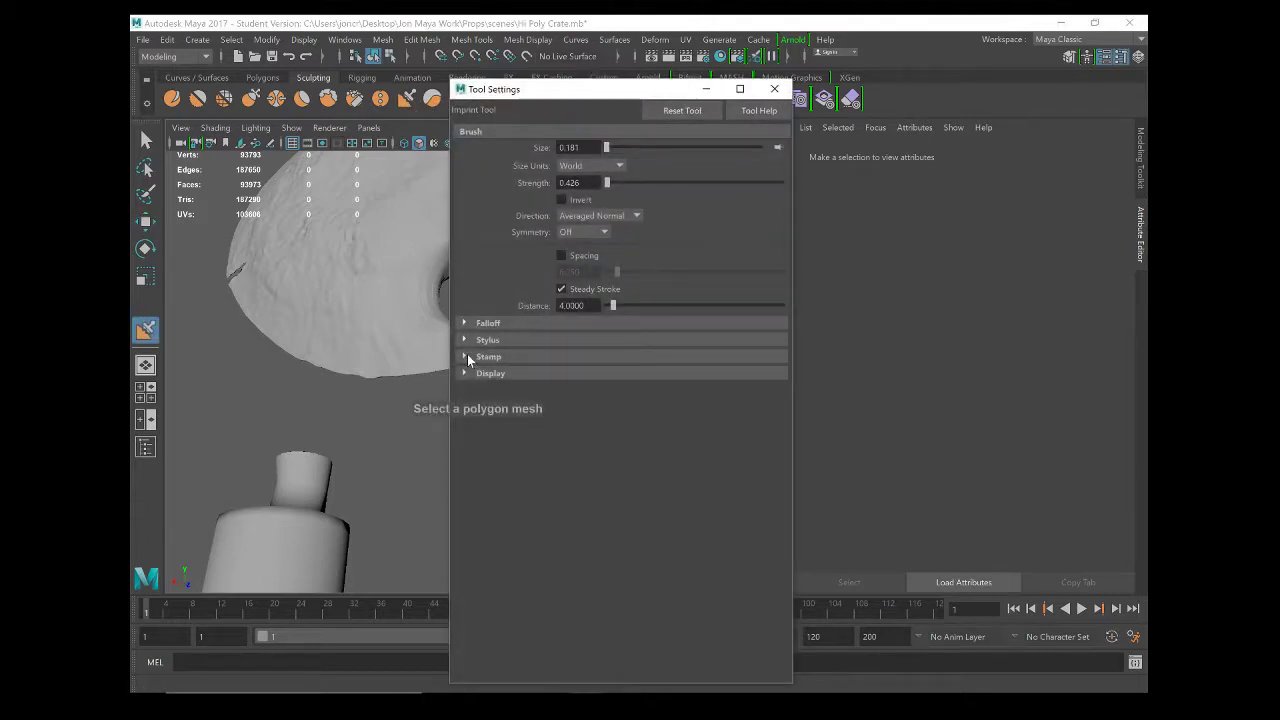
{"action": "left_click", "coordinate": [466, 357]}
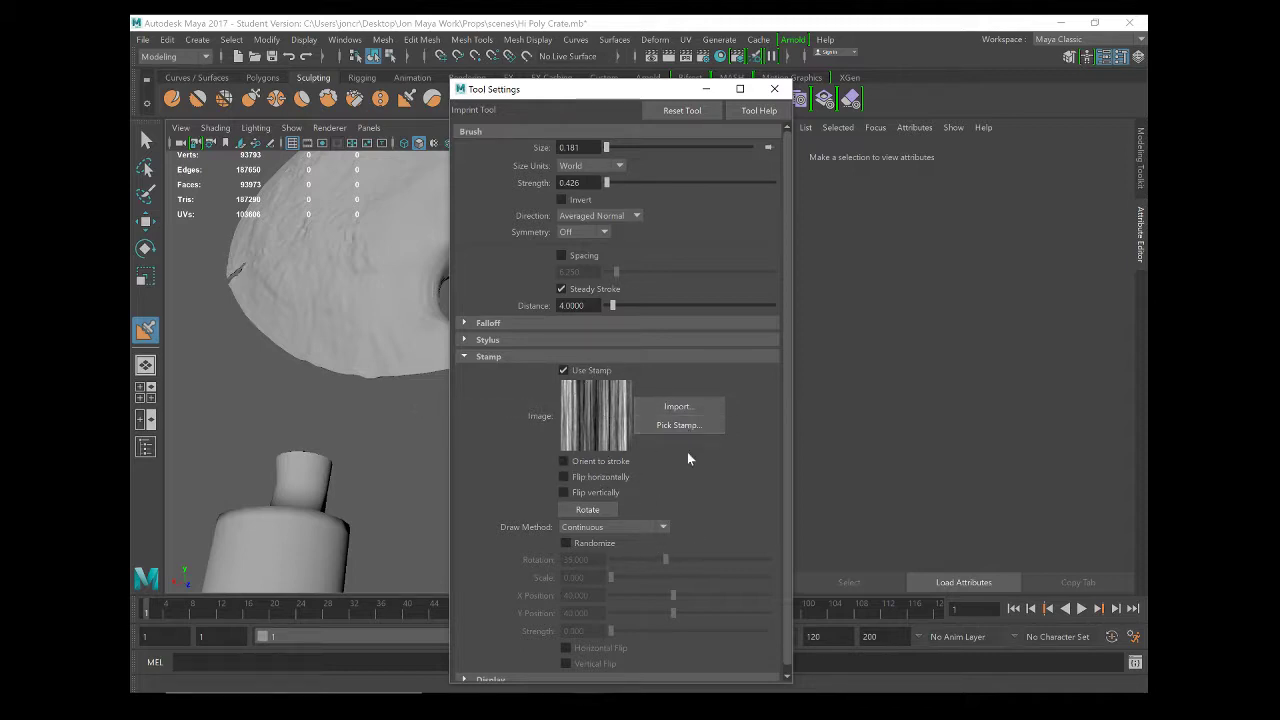
{"action": "left_click", "coordinate": [665, 527]}
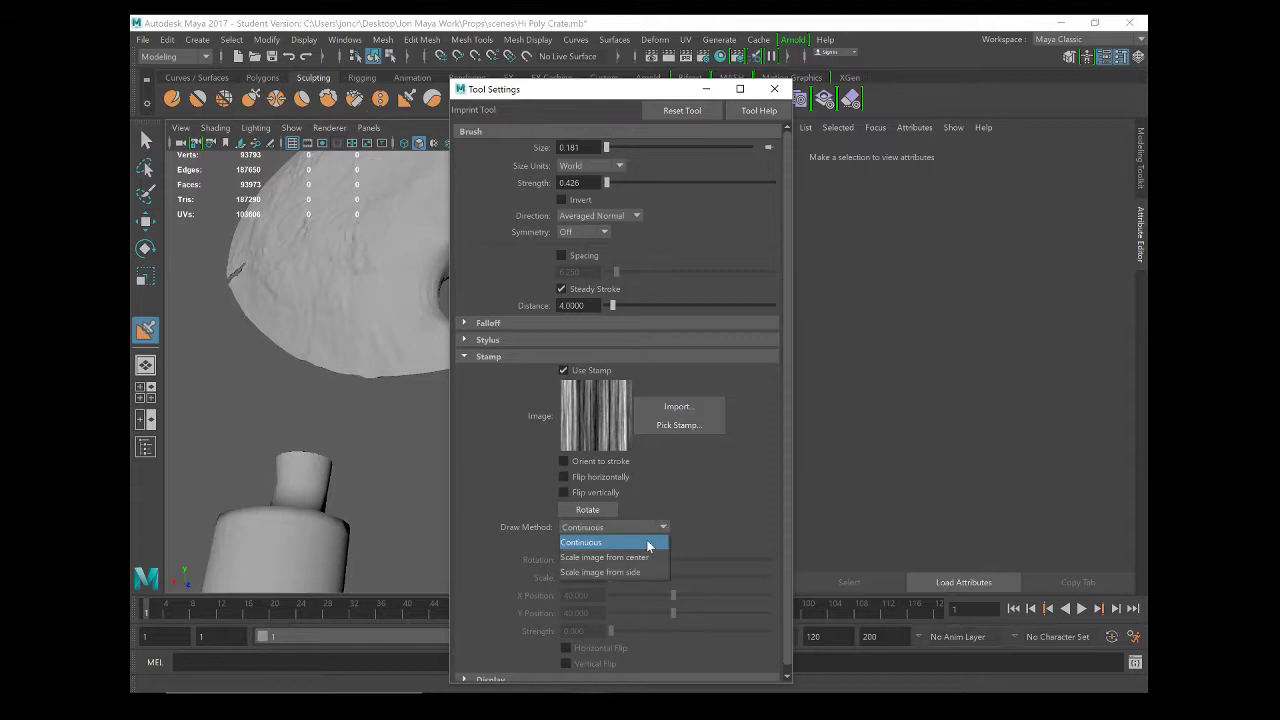
{"action": "left_click", "coordinate": [642, 544]}
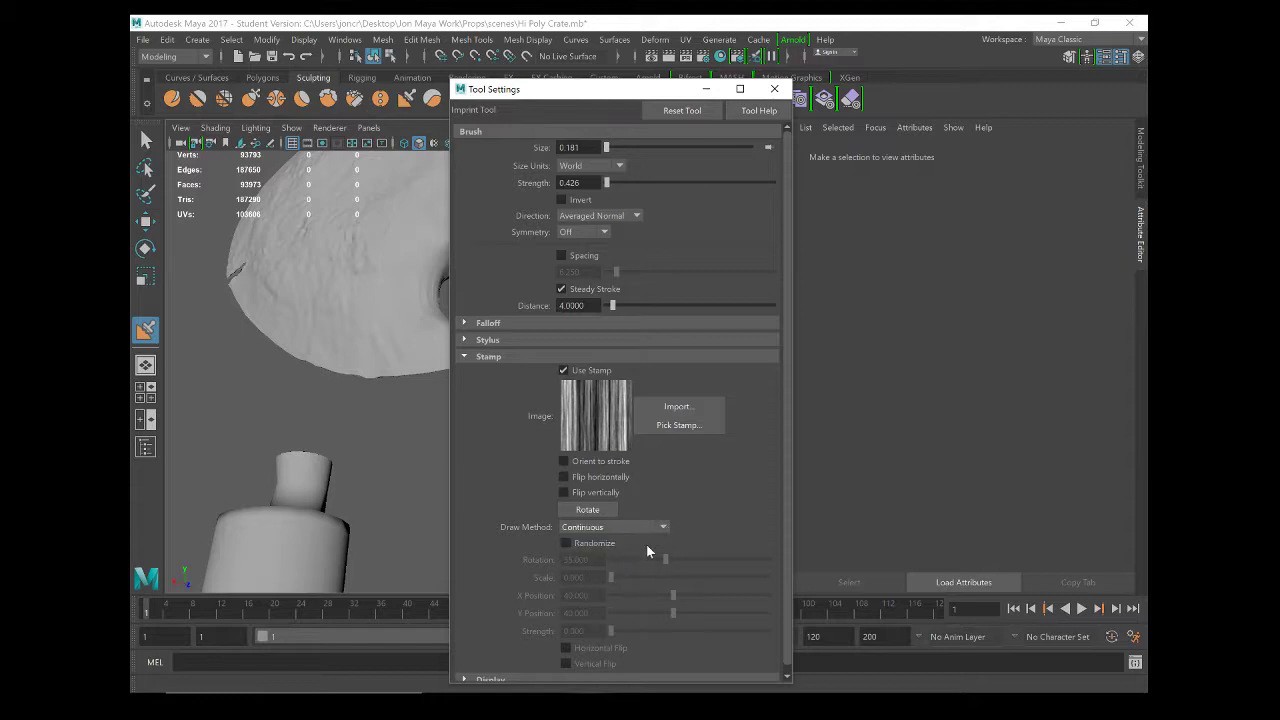
{"action": "left_click", "coordinate": [774, 89]}
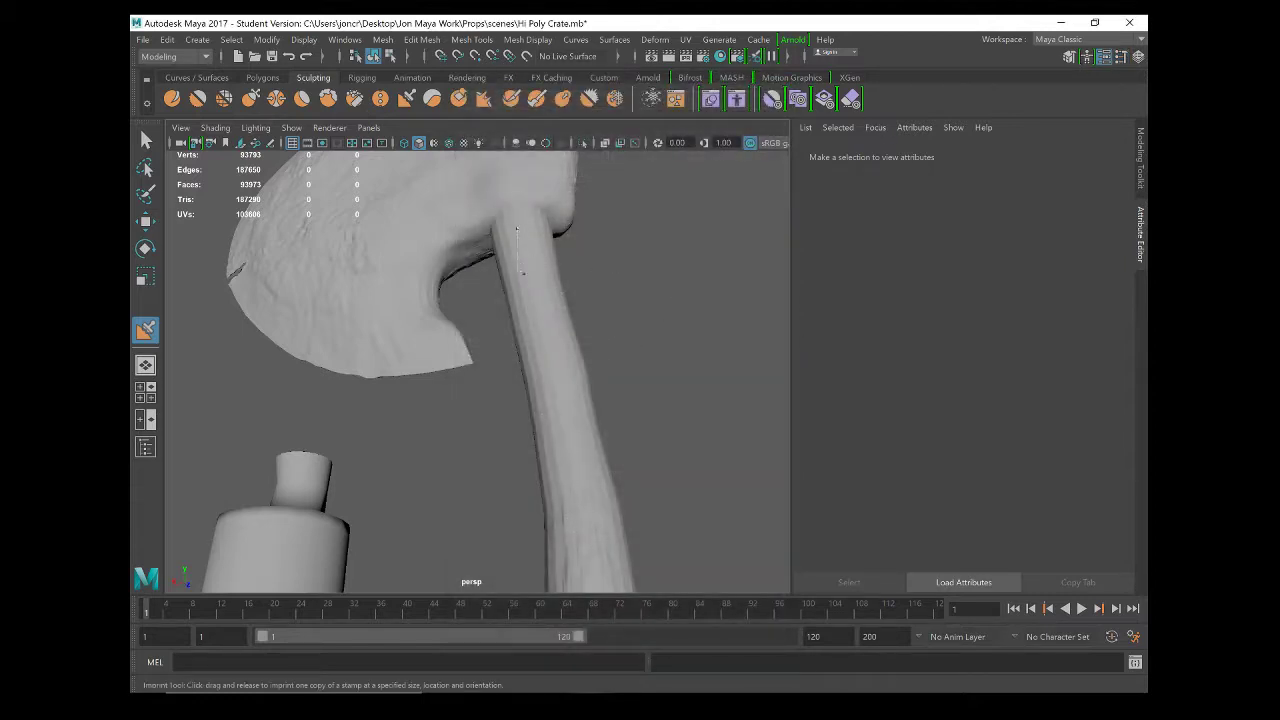
Select the axe and imprint the wood-grain stamp on the upper part of the handle beside the blade.
{"action": "left_click", "coordinate": [517, 228]}
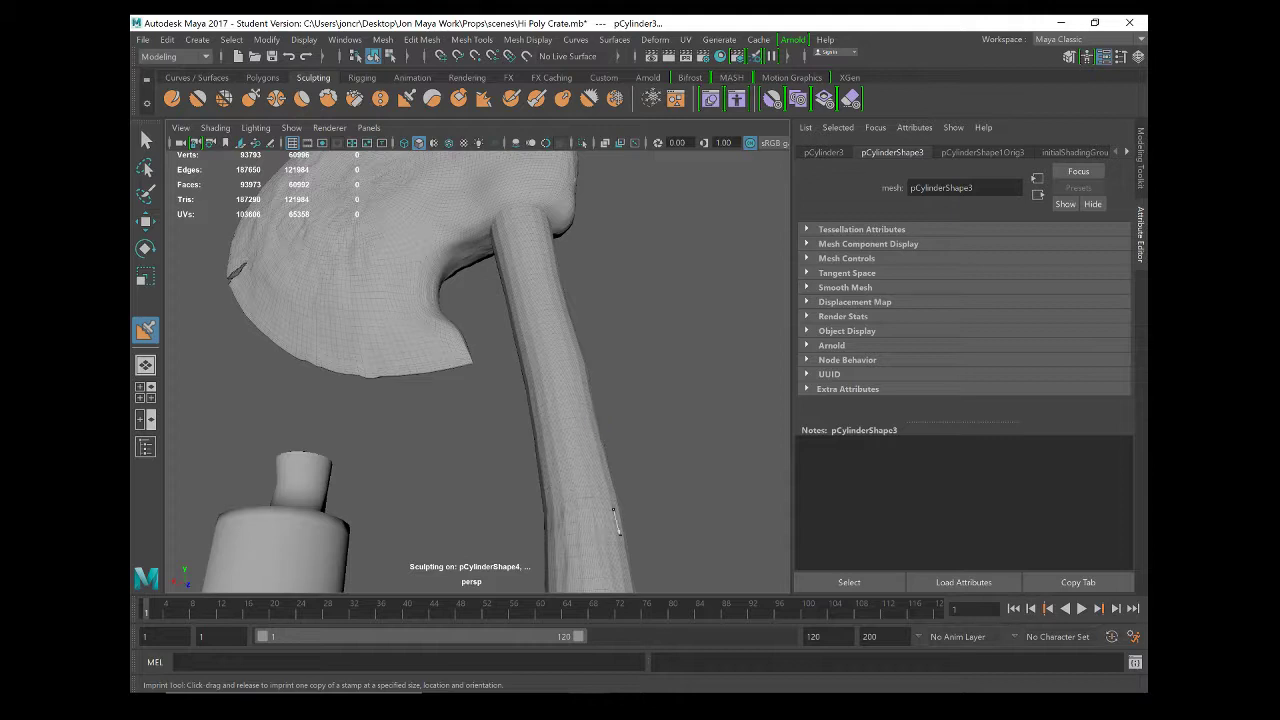
{"action": "left_click_drag", "start_coordinate": [589, 291], "coordinate": [486, 232], "text": "alt"}
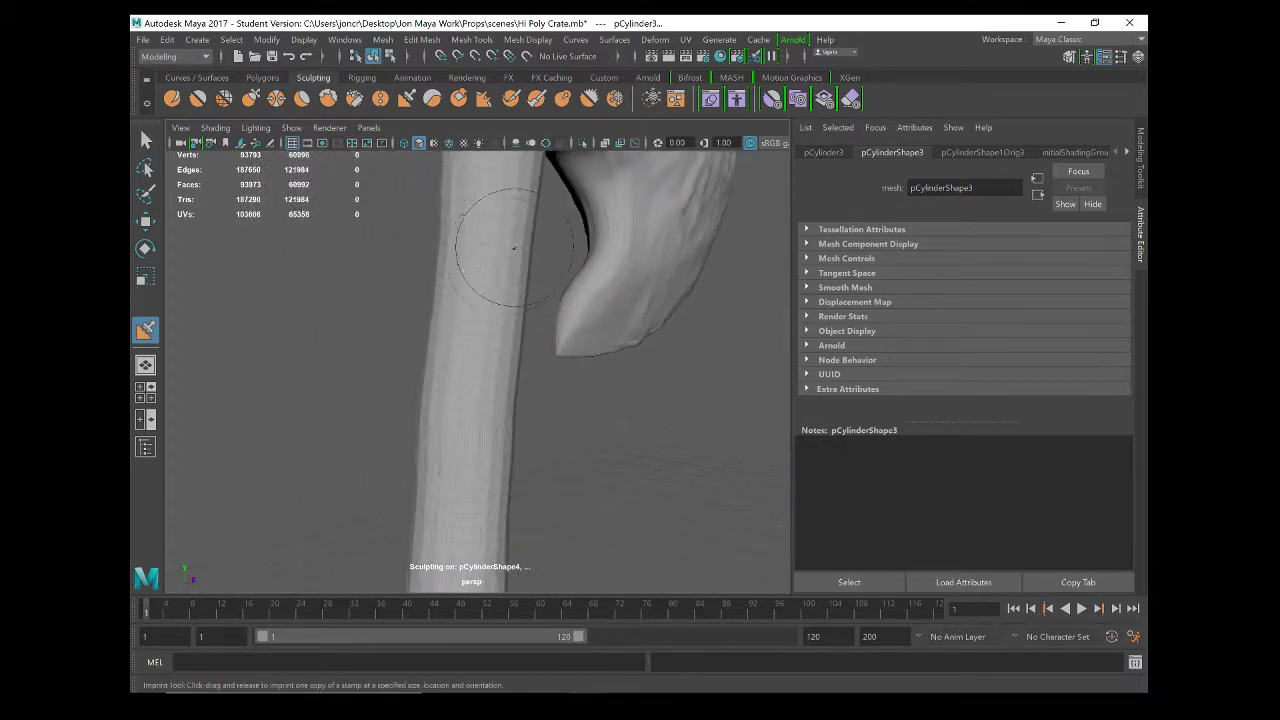
{"action": "left_click_drag", "start_coordinate": [471, 304], "coordinate": [468, 339]}
{"action": "left_click_drag", "start_coordinate": [456, 517], "coordinate": [456, 519]}
Shrink the imprint brush and stamp finer wood grain down the upper handle below the axe head.
{"action": "key", "text": "b"}
{"action": "left_click_drag", "start_coordinate": [488, 234], "coordinate": [447, 237]}
{"action": "left_click_drag", "start_coordinate": [565, 249], "coordinate": [546, 249], "text": "alt"}
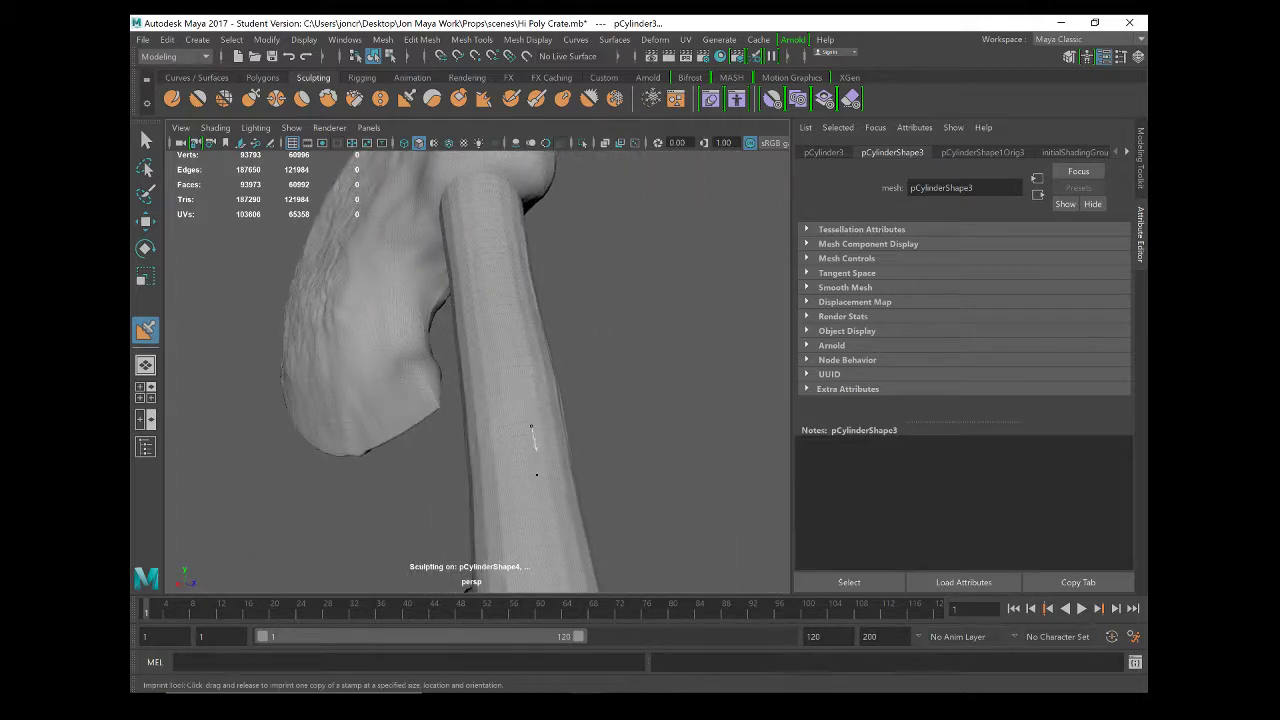
{"action": "left_click_drag", "start_coordinate": [561, 374], "coordinate": [504, 369], "text": "alt"}
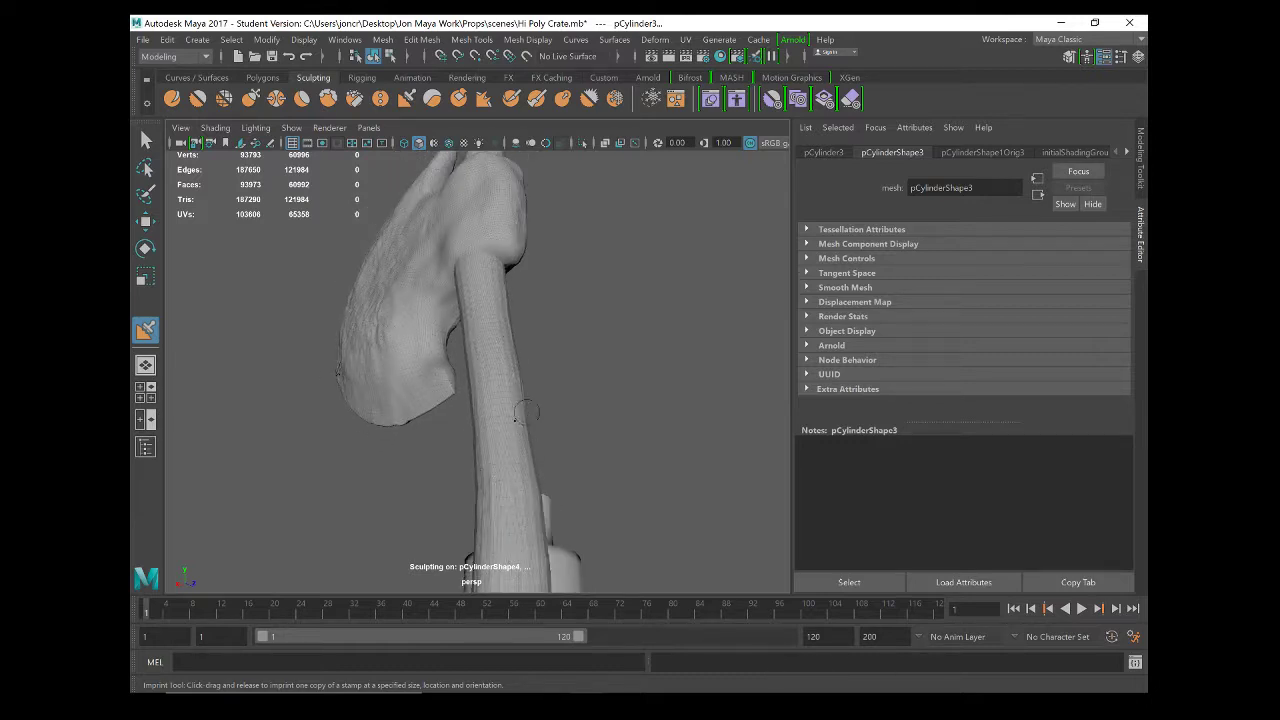
{"action": "left_click_drag", "start_coordinate": [527, 413], "coordinate": [571, 420], "text": "alt"}
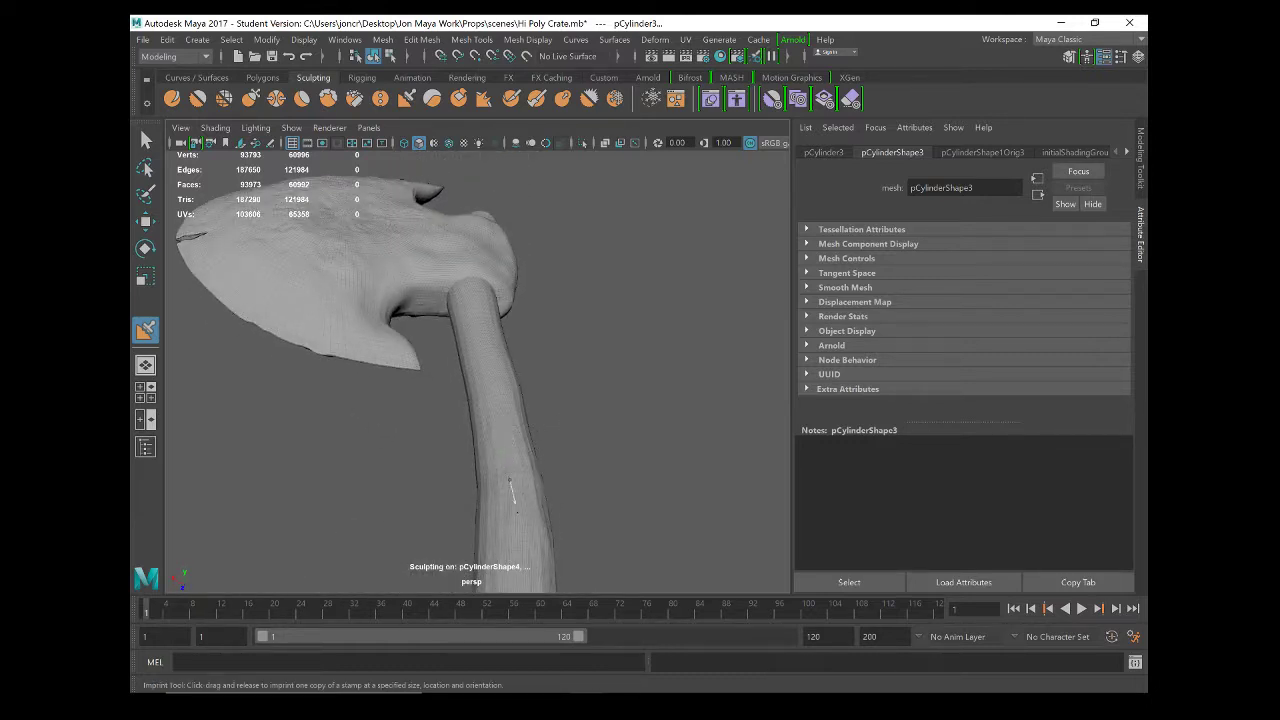
Imprint the wood grain along the lower half of the handle towards its butt end.
{"action": "scroll", "coordinate": [506, 401], "scroll_direction": "up", "scroll_amount": 5}
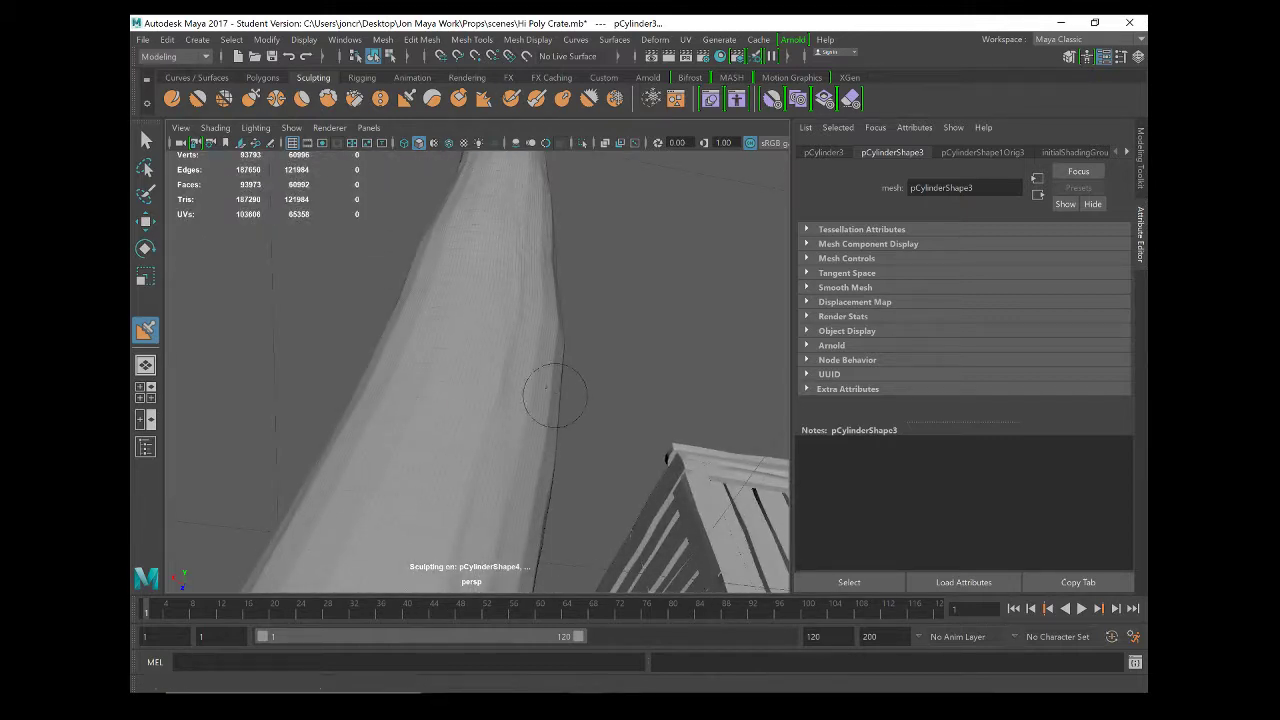
{"action": "left_click_drag", "start_coordinate": [543, 394], "coordinate": [453, 380], "text": "alt"}
{"action": "mouse_move", "coordinate": [343, 398]}
{"action": "left_mouse_down"}
{"action": "mouse_move", "coordinate": [343, 357]}
{"action": "mouse_move", "coordinate": [325, 396]}
{"action": "left_mouse_up"}
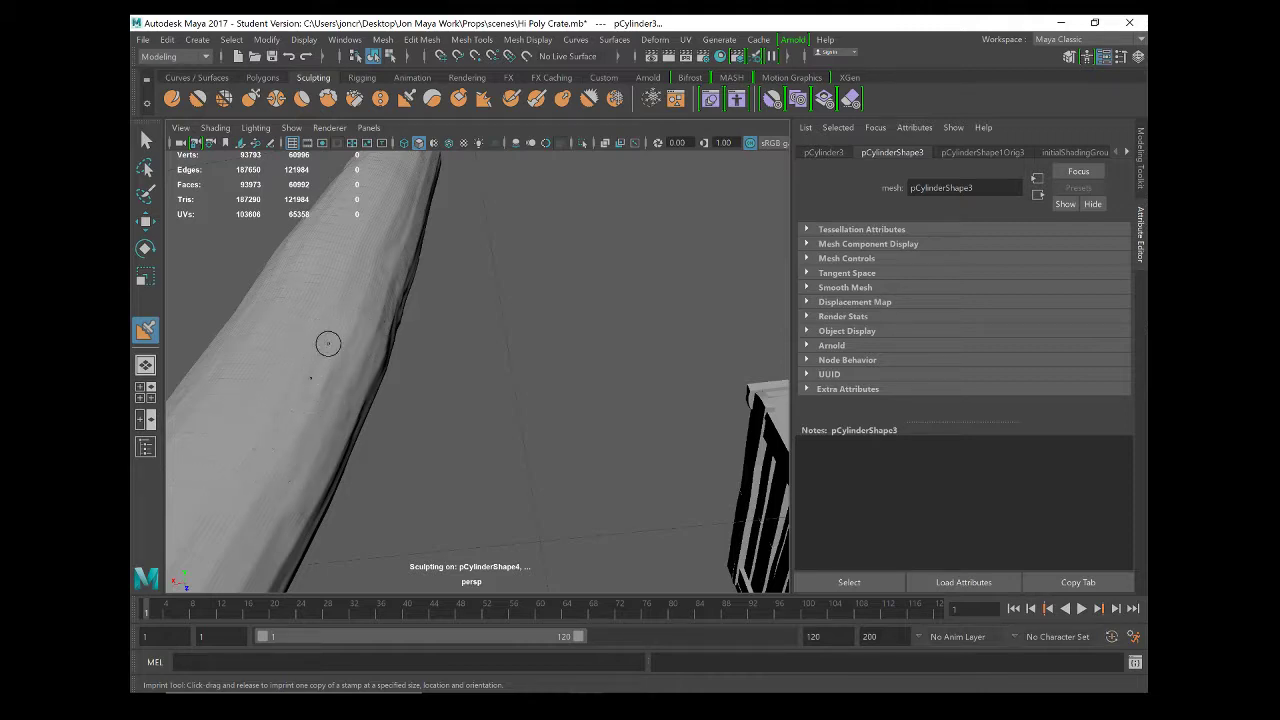
{"action": "mouse_move", "coordinate": [307, 394]}
{"action": "left_mouse_down", "text": "alt"}
{"action": "mouse_move", "coordinate": [346, 237]}
{"action": "mouse_move", "coordinate": [371, 257]}
{"action": "left_mouse_up", "text": "alt"}
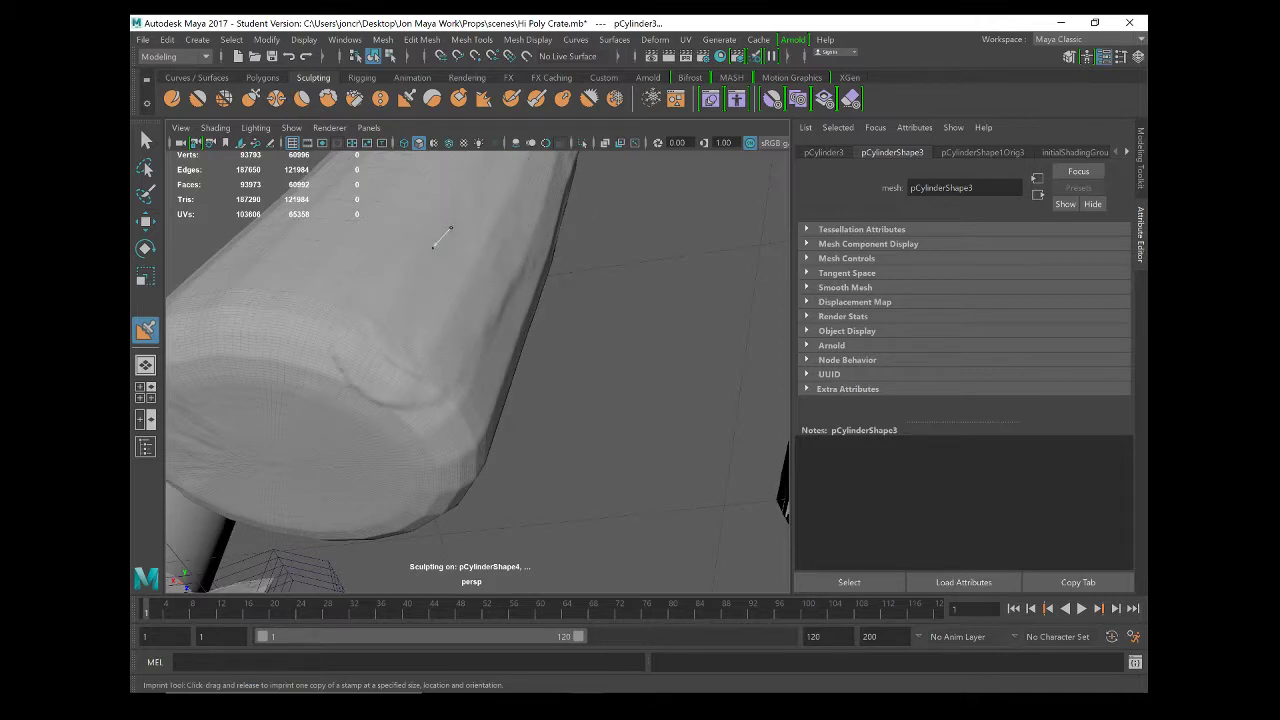
{"action": "left_click_drag", "start_coordinate": [480, 210], "coordinate": [405, 285], "text": "alt"}
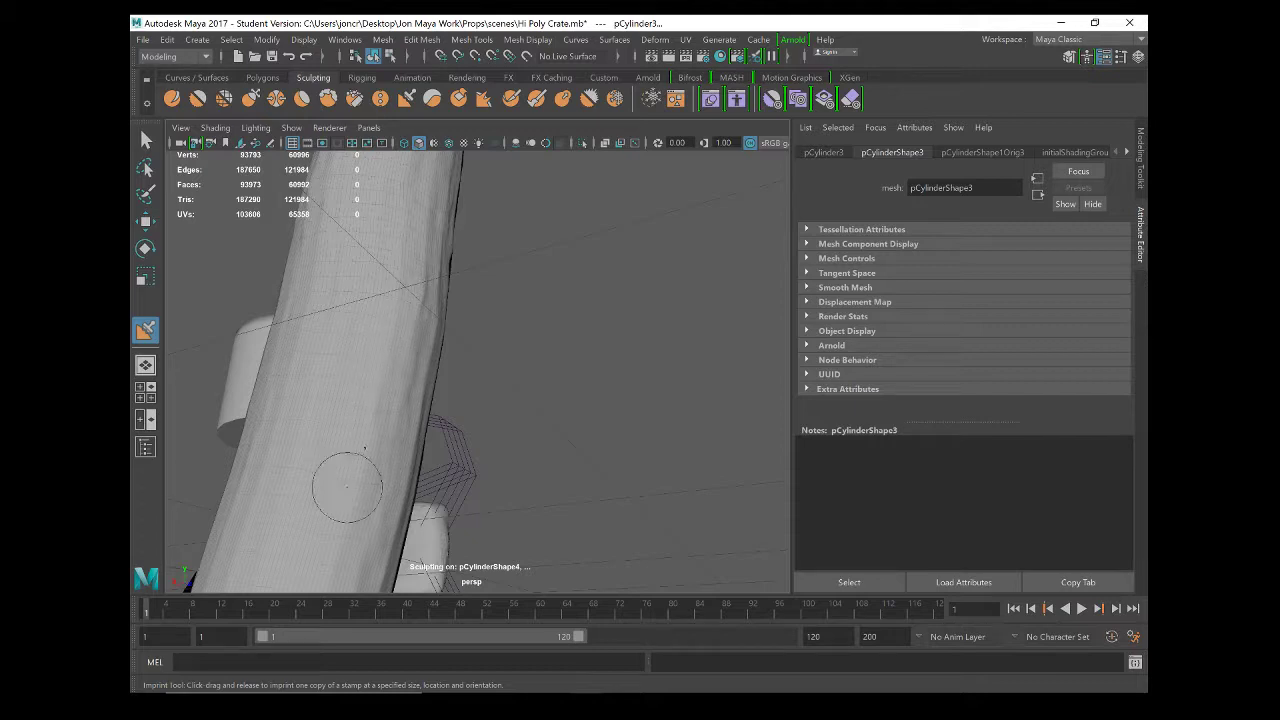
{"action": "left_click_drag", "start_coordinate": [313, 537], "coordinate": [314, 540]}
Imprint the wood grain on another side of the handle's middle section.
{"action": "left_click_drag", "start_coordinate": [330, 351], "coordinate": [385, 346], "text": "alt"}
{"action": "middle_click_drag", "start_coordinate": [724, 348], "coordinate": [713, 348], "text": "alt"}
{"action": "mouse_move", "coordinate": [712, 347]}
{"action": "left_mouse_down"}
{"action": "mouse_move", "coordinate": [700, 360]}
{"action": "mouse_move", "coordinate": [593, 277]}
{"action": "left_mouse_up"}
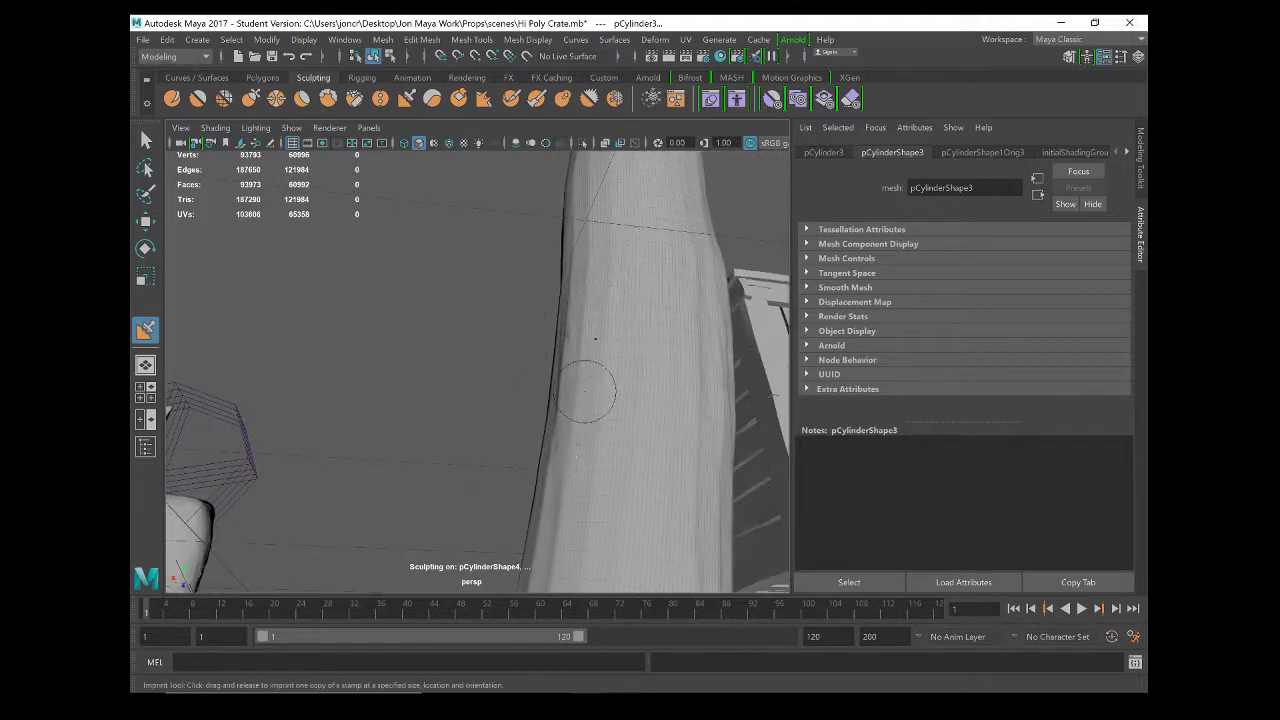
{"action": "left_click_drag", "start_coordinate": [597, 505], "coordinate": [631, 443]}
{"action": "left_click_drag", "start_coordinate": [651, 337], "coordinate": [645, 490], "text": "alt"}
{"action": "left_click_drag", "start_coordinate": [726, 334], "coordinate": [632, 172], "text": "alt"}
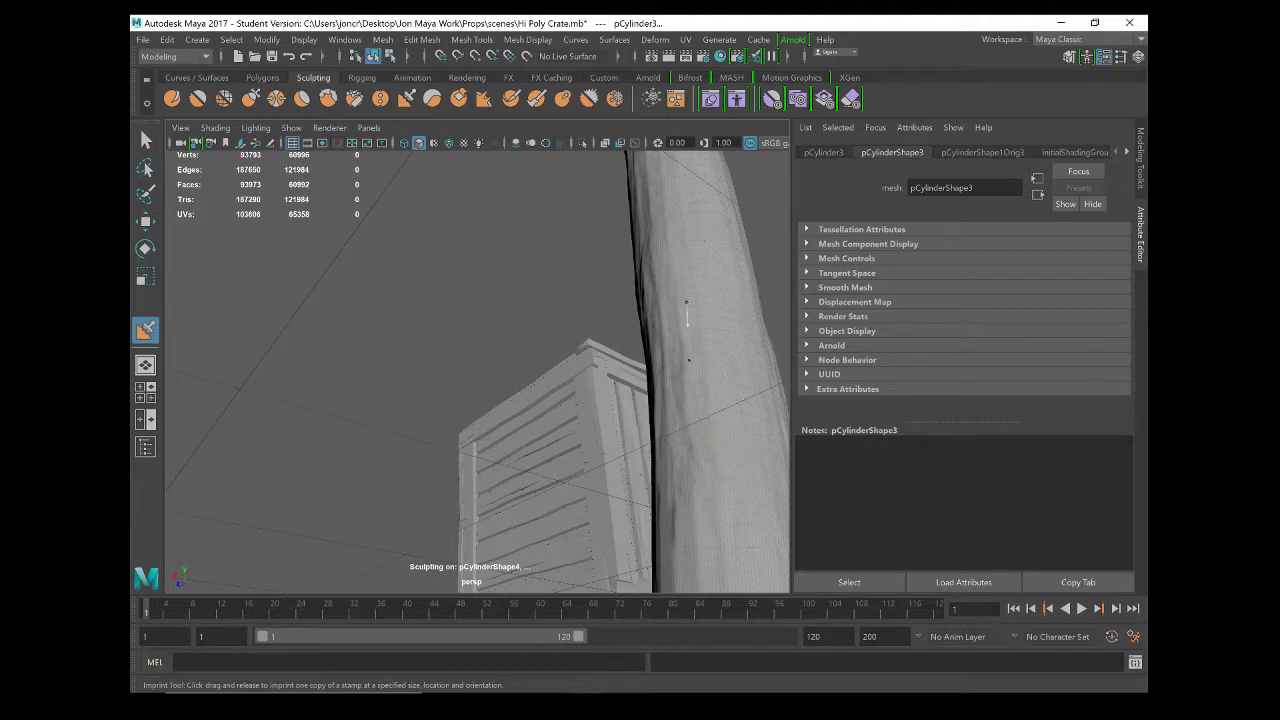
Extend the wood-grain imprints down the handle to its lower end from further angles.
{"action": "left_click_drag", "start_coordinate": [737, 374], "coordinate": [716, 390], "text": "alt"}
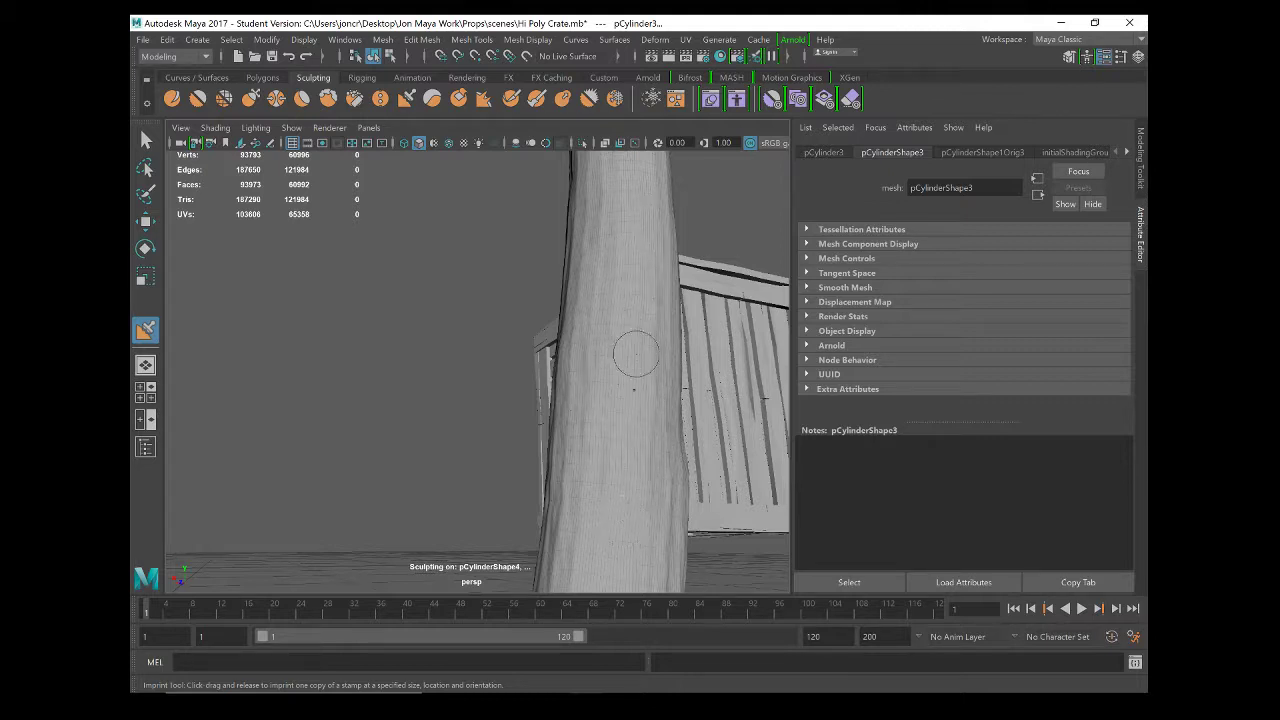
{"action": "right_click_drag", "start_coordinate": [649, 491], "coordinate": [560, 480], "text": "alt"}
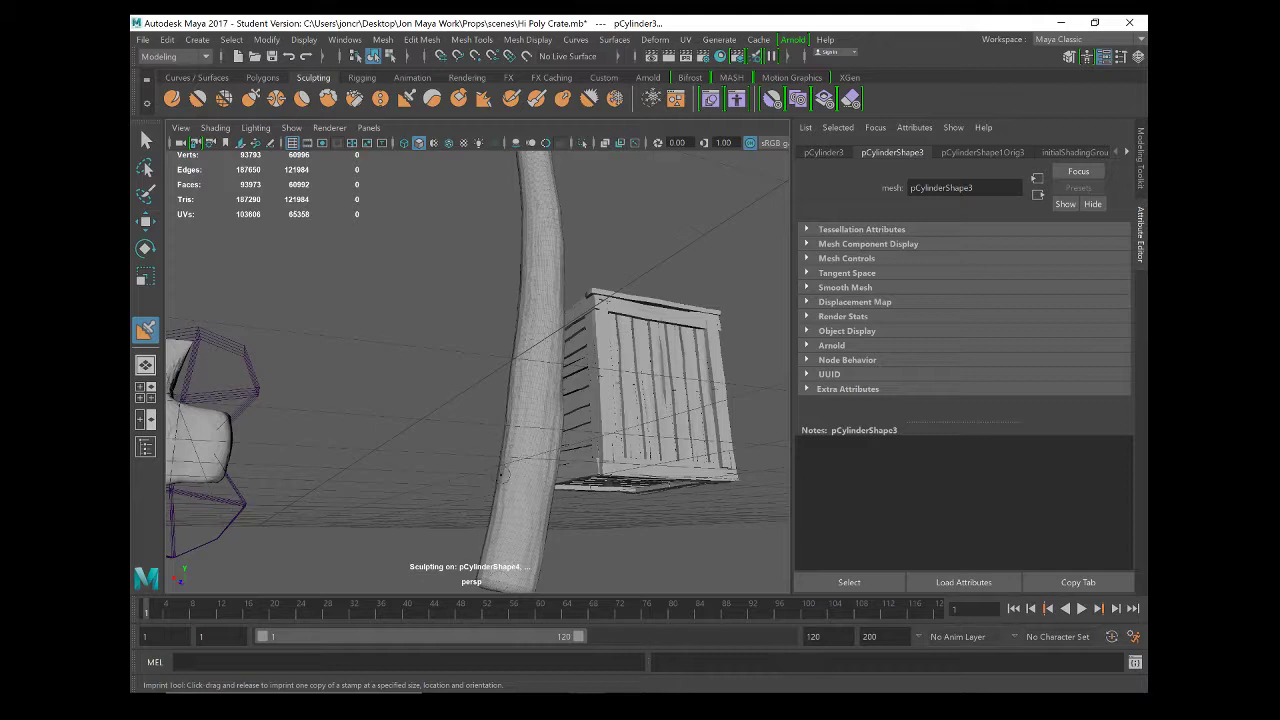
{"action": "left_click_drag", "start_coordinate": [533, 532], "coordinate": [503, 468], "text": "alt"}
{"action": "mouse_move", "coordinate": [386, 468]}
{"action": "left_mouse_down"}
{"action": "mouse_move", "coordinate": [383, 491]}
{"action": "mouse_move", "coordinate": [328, 410]}
{"action": "left_mouse_up"}
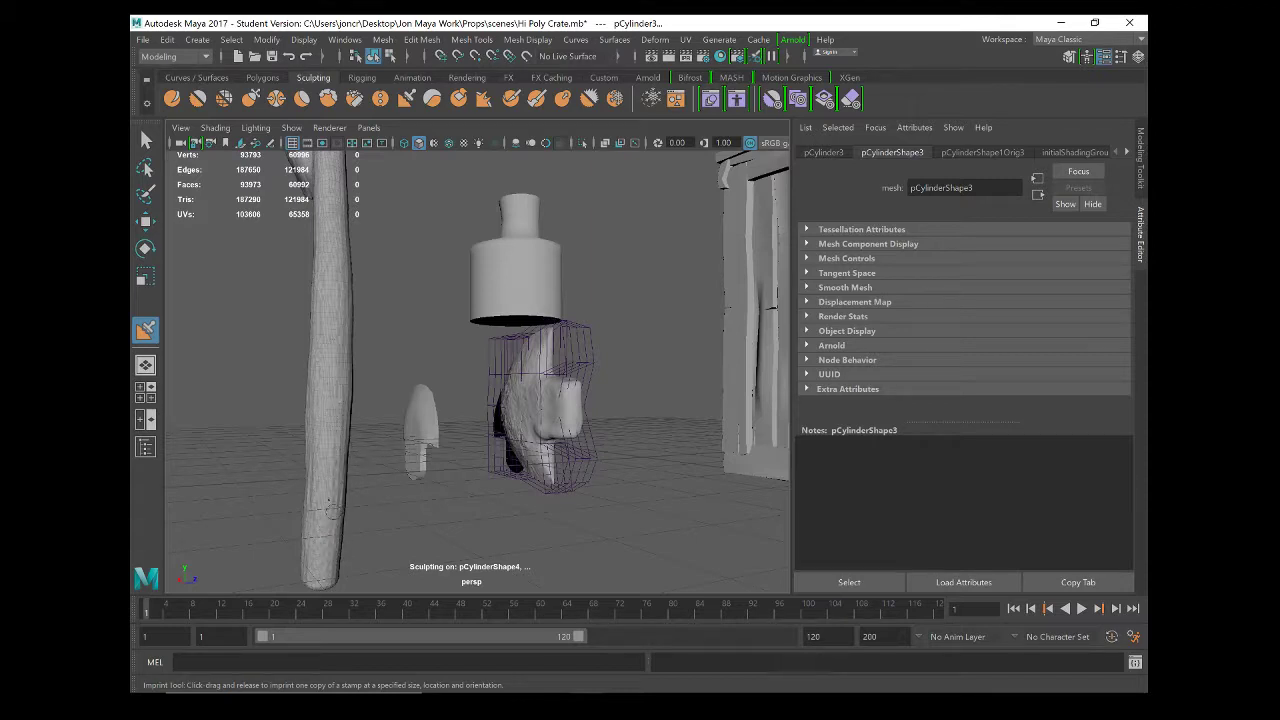
{"action": "left_click_drag", "start_coordinate": [319, 555], "coordinate": [320, 548]}
{"action": "left_click_drag", "start_coordinate": [308, 520], "coordinate": [415, 359], "text": "alt"}
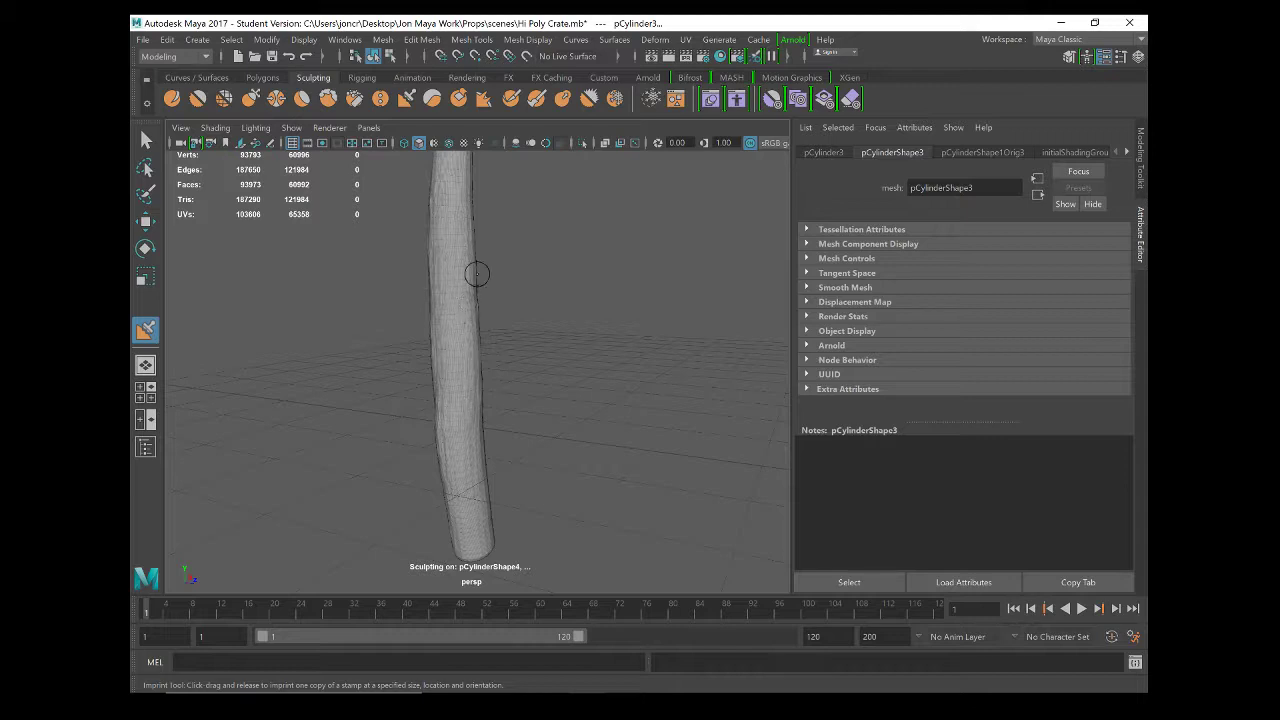
Stamp the wood grain over the handle's remaining sides between the lower end and the blade.
{"action": "left_click_drag", "start_coordinate": [410, 308], "coordinate": [366, 317], "text": "alt"}
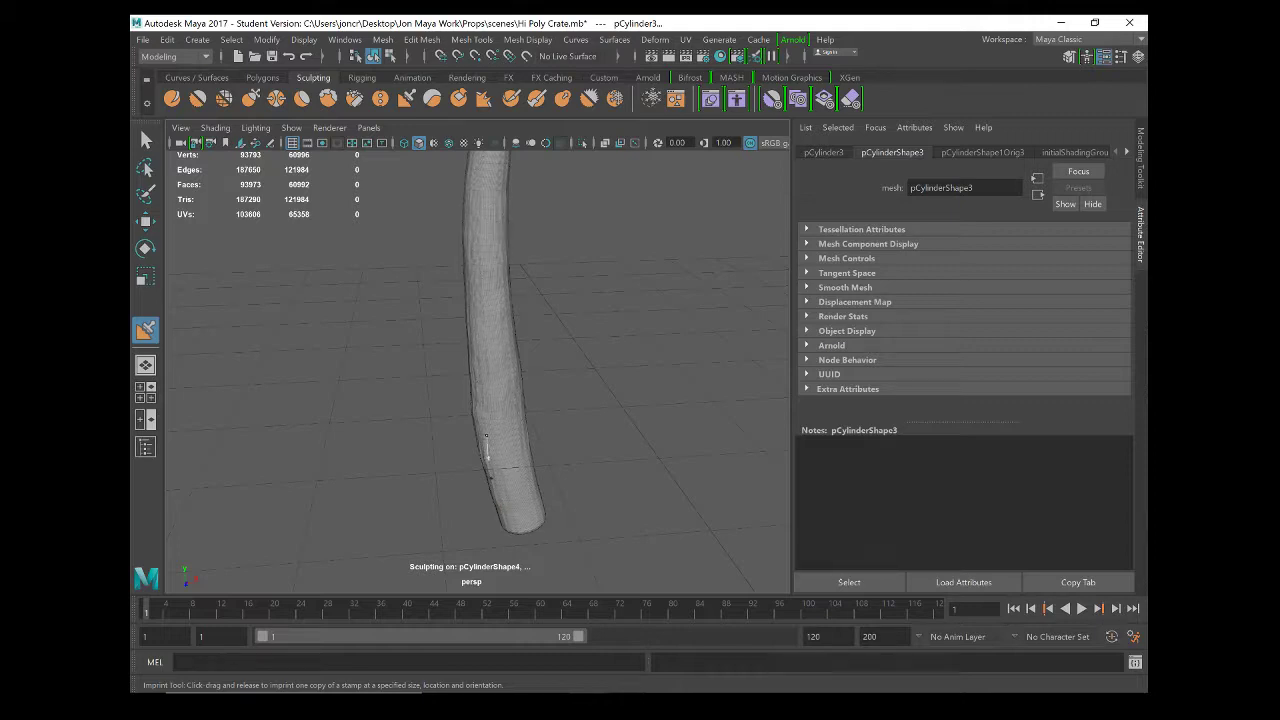
{"action": "left_click_drag", "start_coordinate": [464, 292], "coordinate": [500, 218], "text": "alt"}
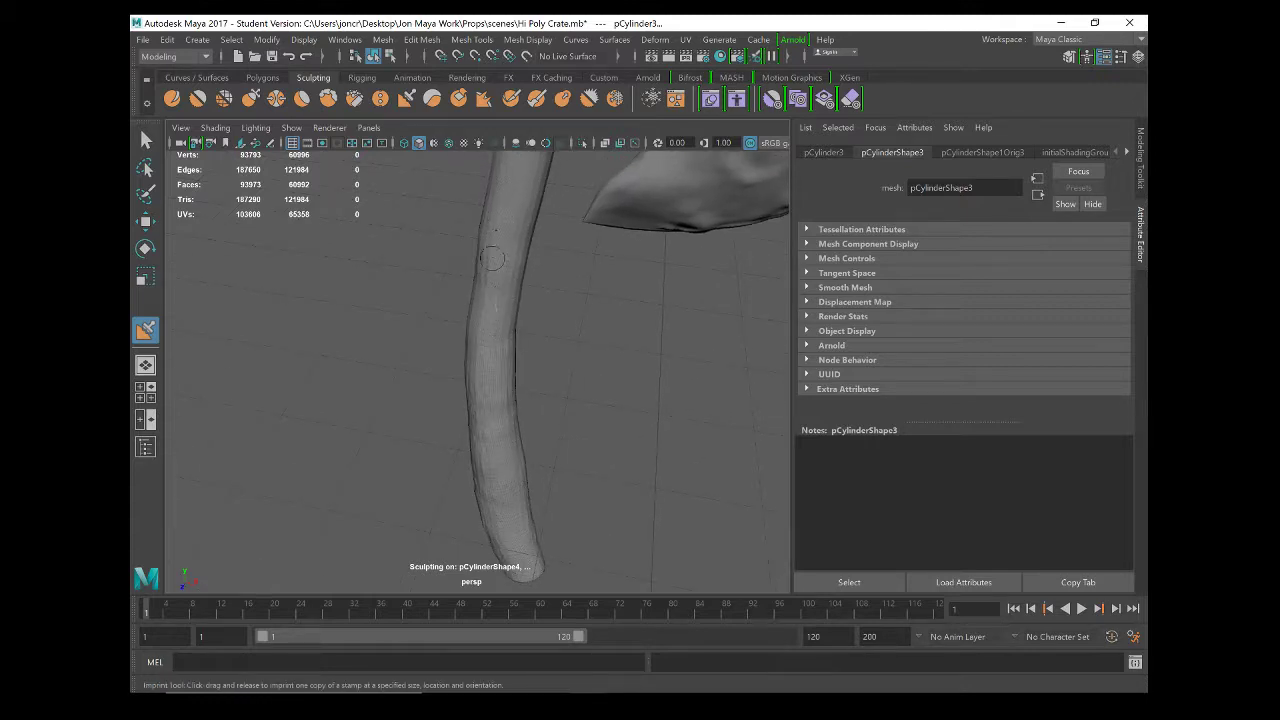
{"action": "left_click_drag", "start_coordinate": [489, 330], "coordinate": [486, 358]}
{"action": "left_click_drag", "start_coordinate": [511, 286], "coordinate": [447, 244], "text": "alt"}
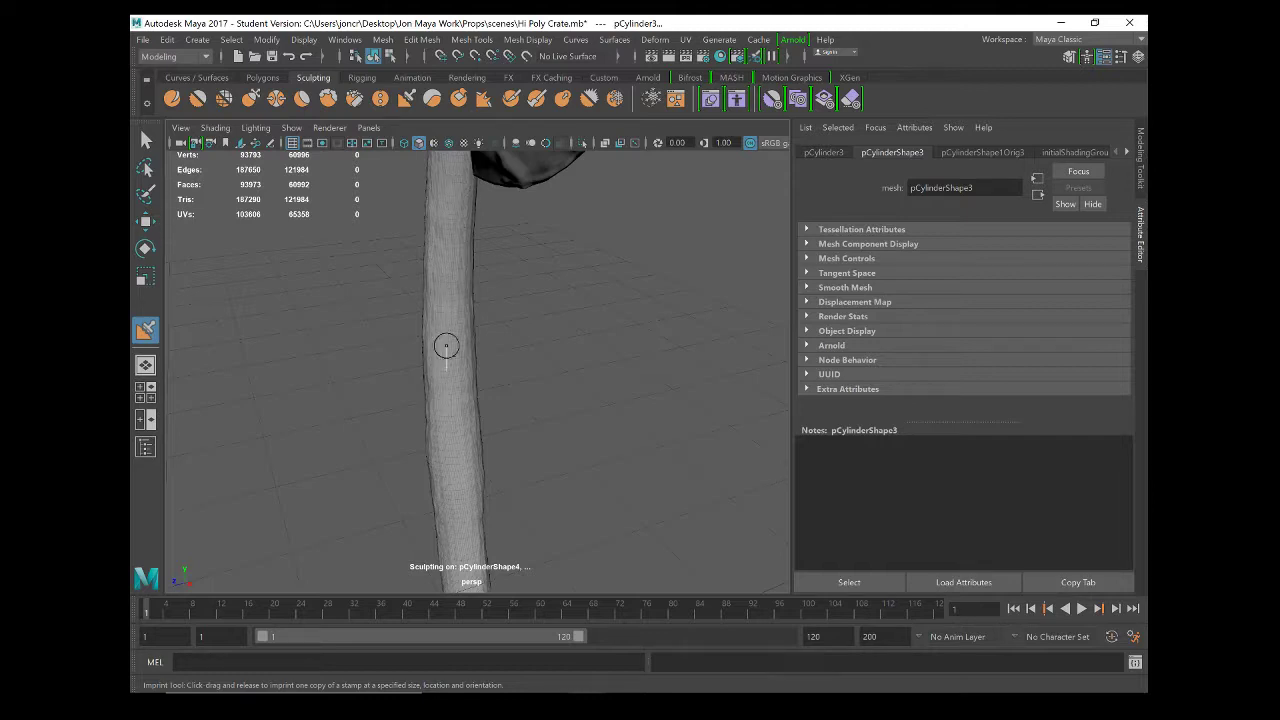
Switch to the Sculpt tool with stroke spacing turned off, facing the top of the axe head.
{"action": "scroll", "coordinate": [460, 300], "scroll_direction": "down", "scroll_amount": 4}
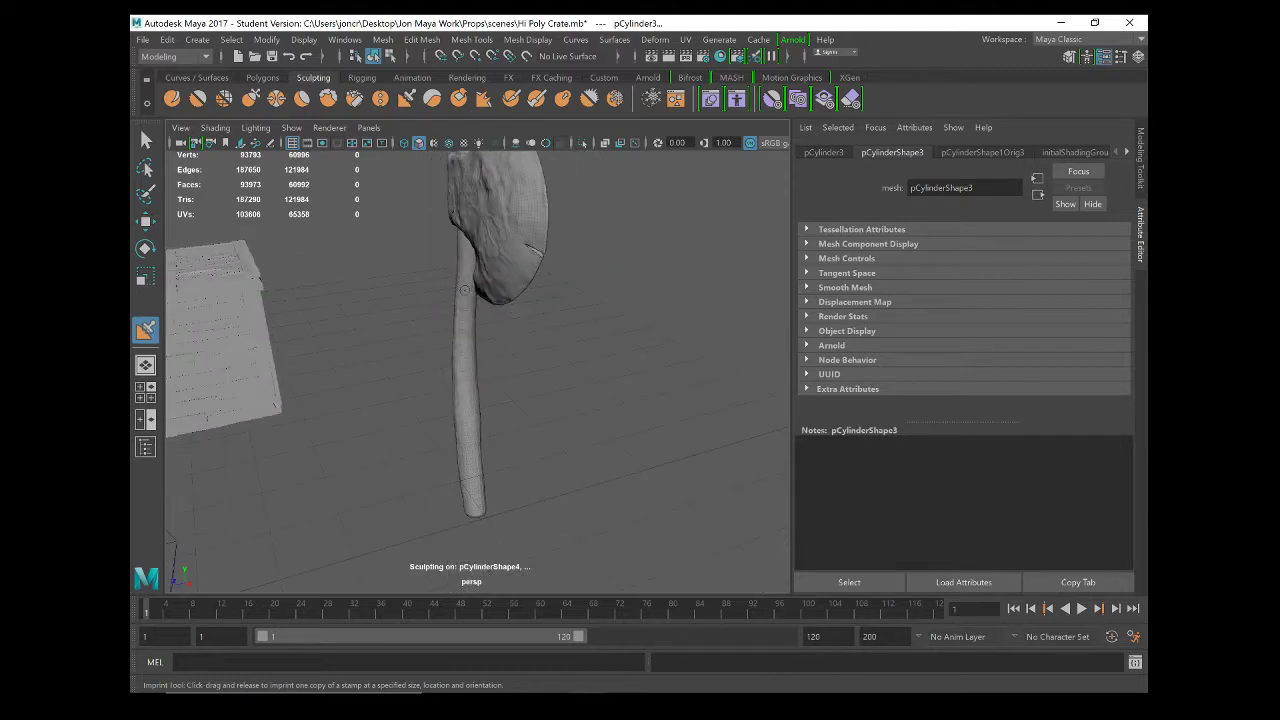
{"action": "left_click_drag", "start_coordinate": [465, 289], "coordinate": [657, 274], "text": "alt"}
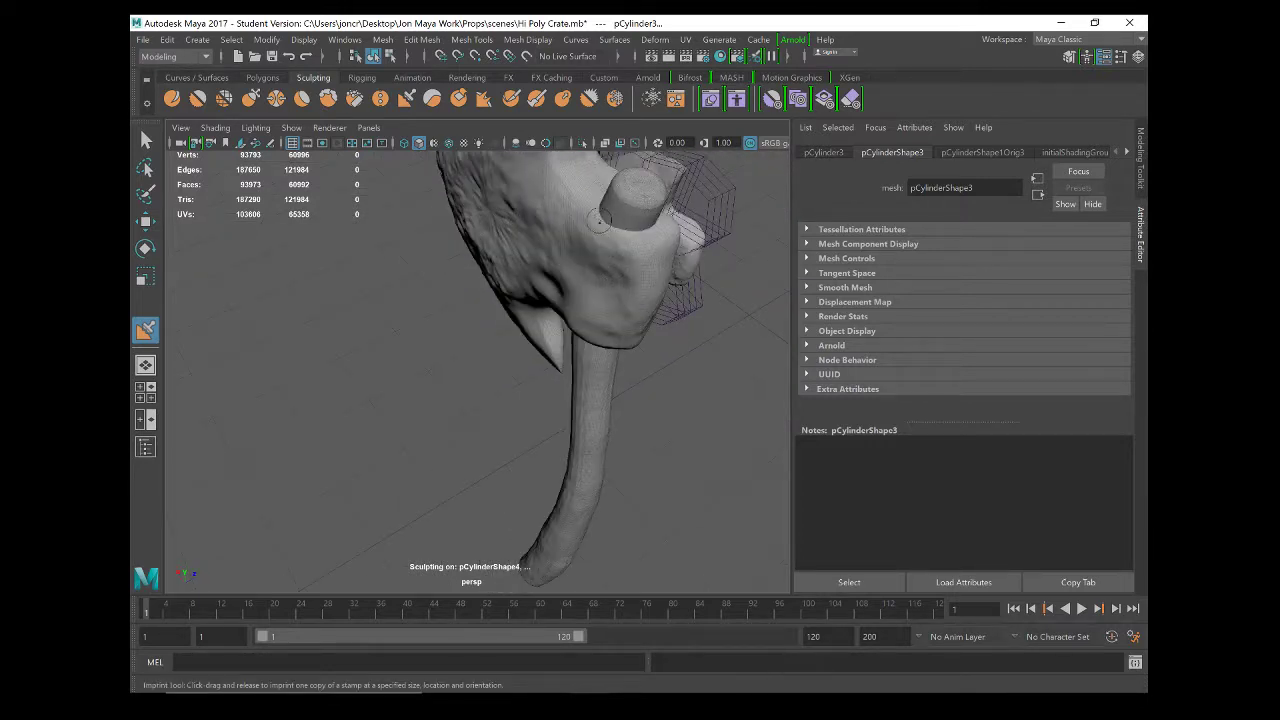
{"action": "left_click_drag", "start_coordinate": [601, 263], "coordinate": [560, 240], "text": "alt"}
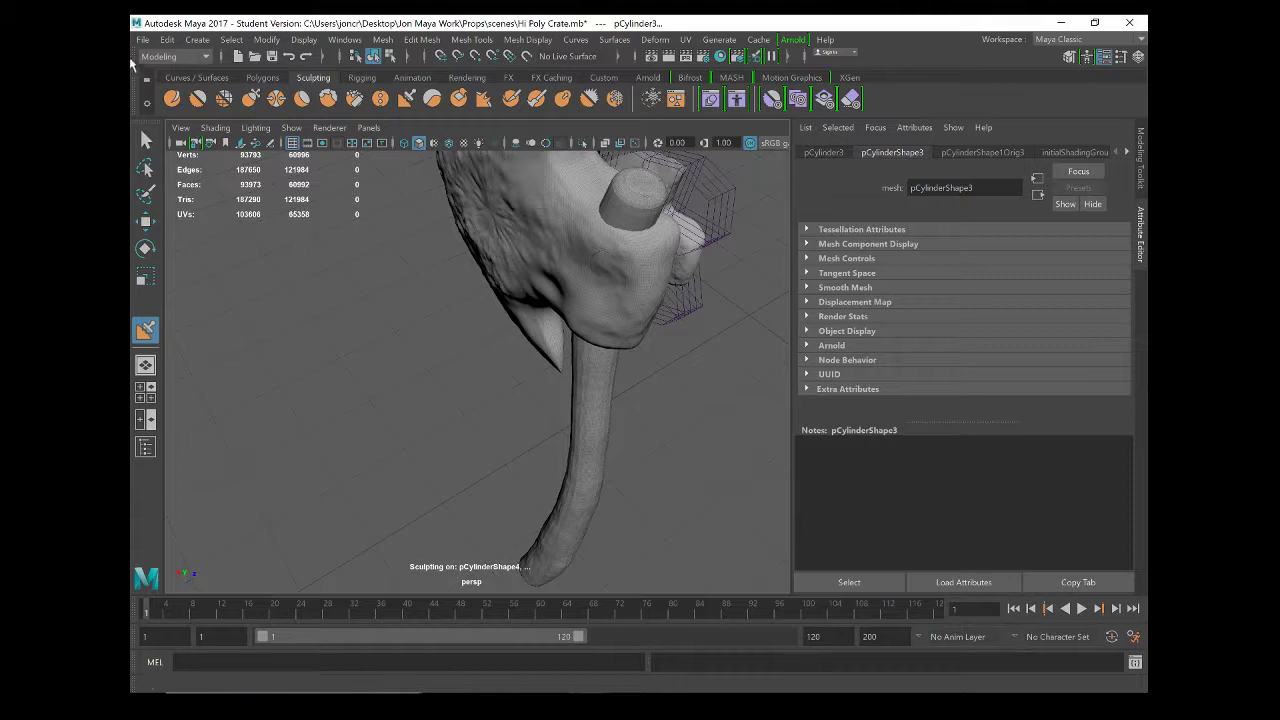
{"action": "double_click", "coordinate": [172, 98]}
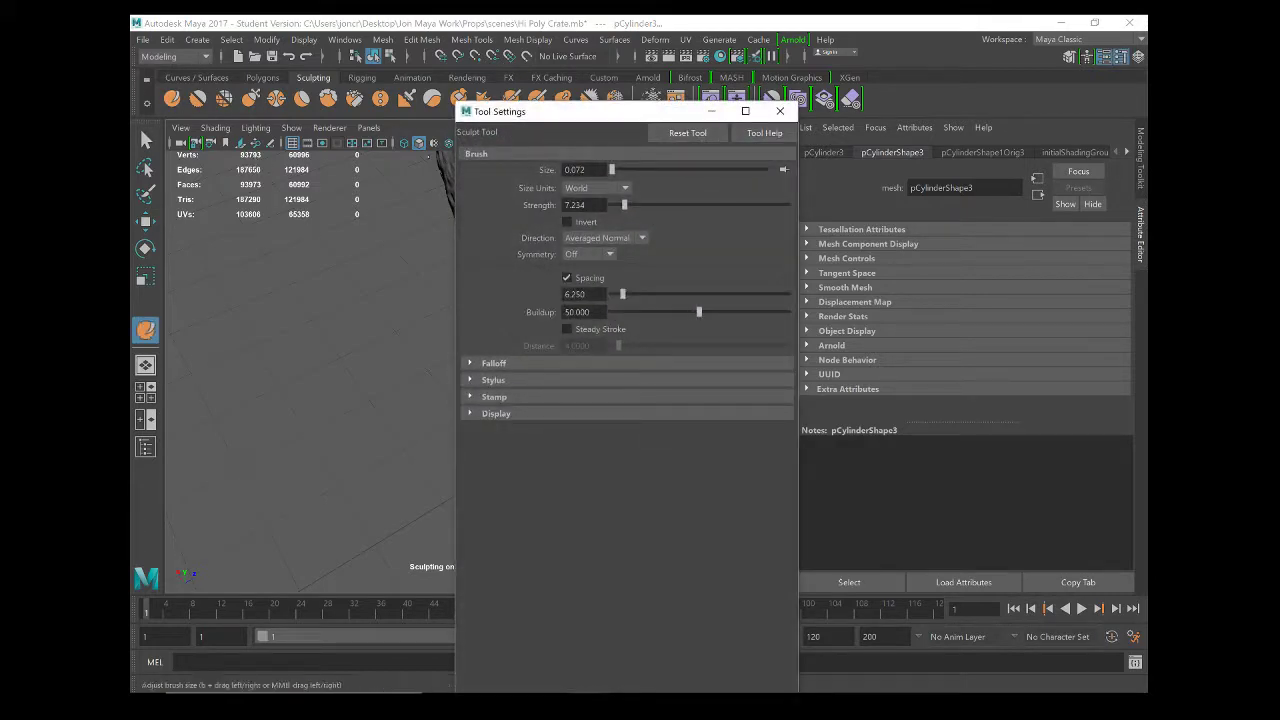
{"action": "left_click", "coordinate": [567, 278]}
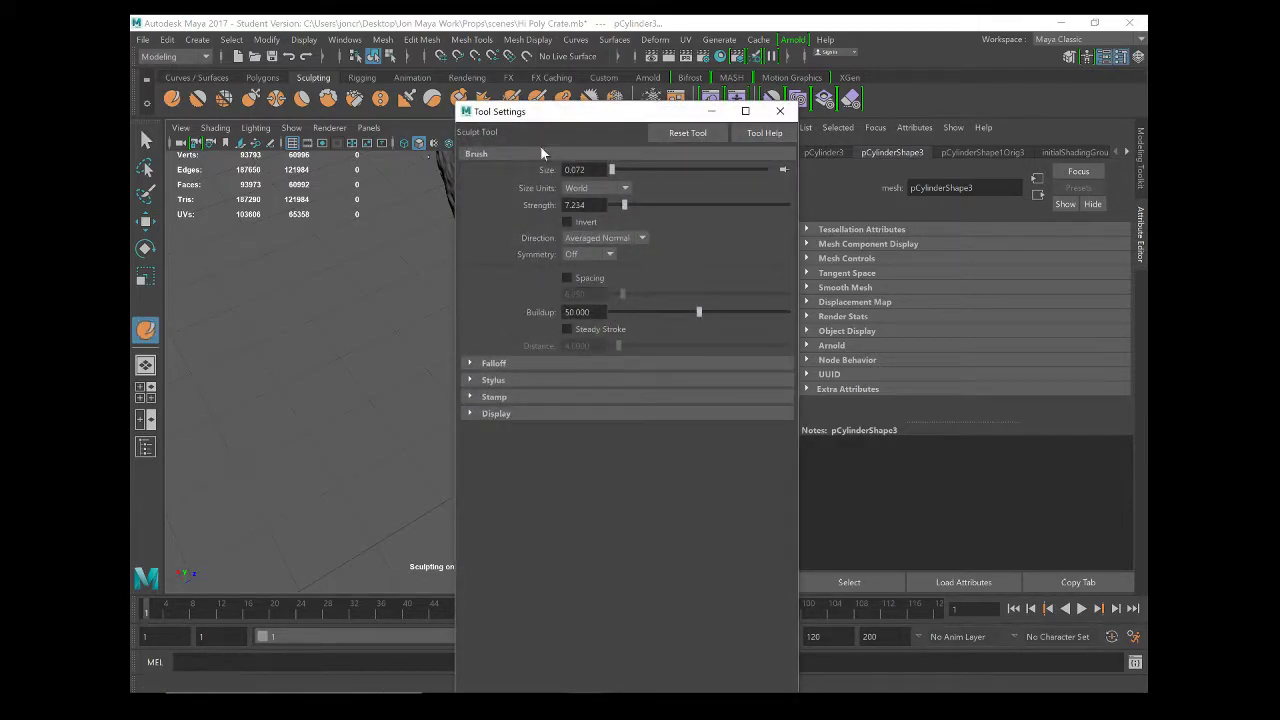
{"action": "left_click", "coordinate": [780, 111]}
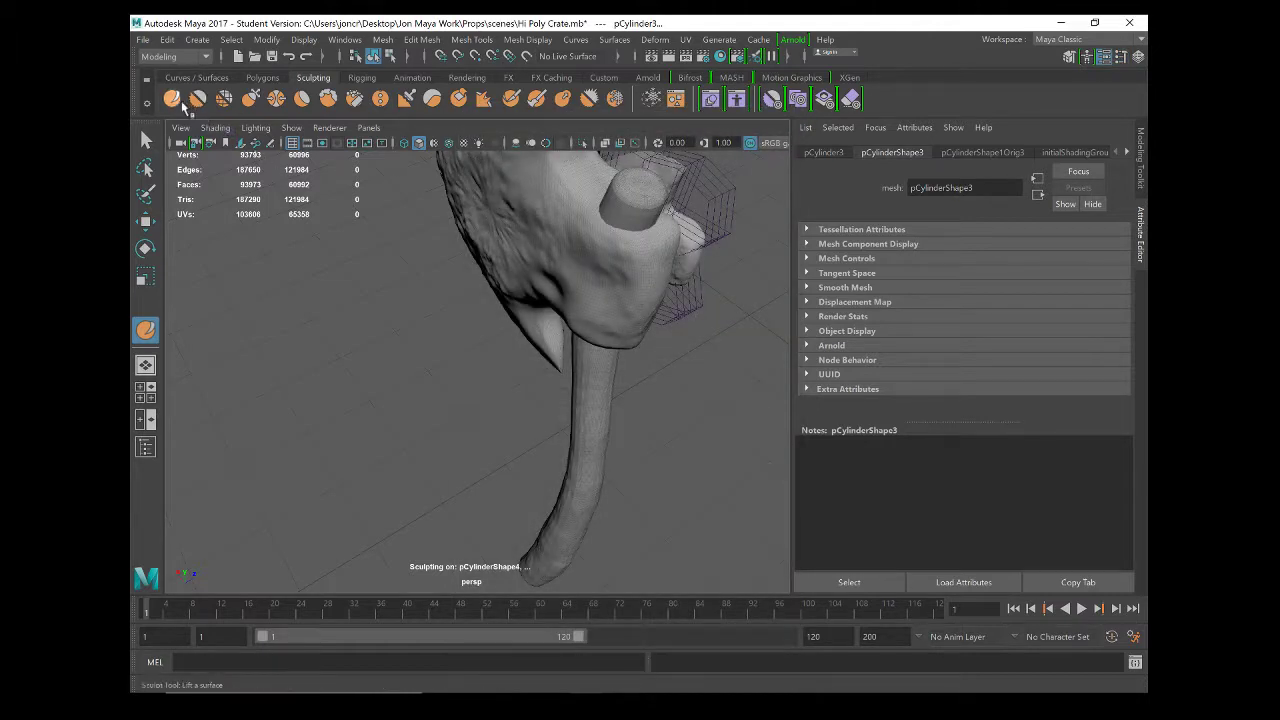
{"action": "left_click", "coordinate": [174, 104]}
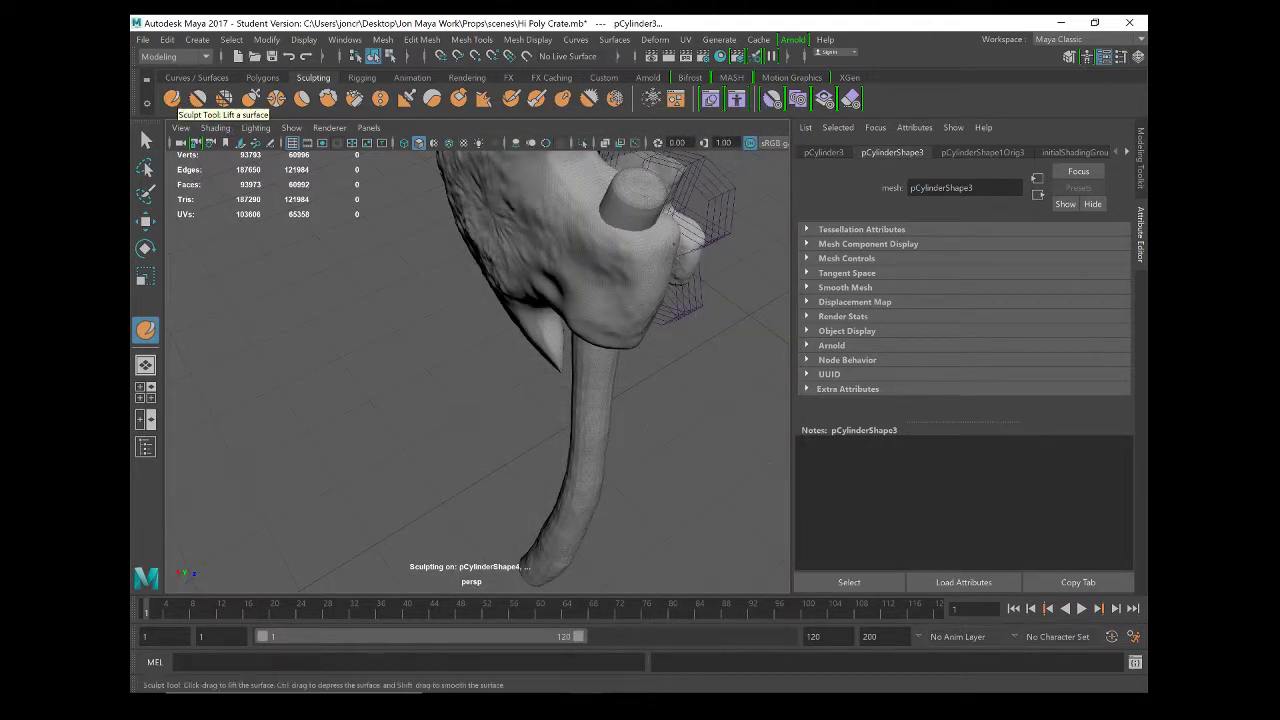
Try raising a rim on the axe head around the protruding handle, undo it and review the Sculpt tool's brush settings.
{"action": "mouse_move", "coordinate": [600, 226]}
{"action": "left_mouse_down"}
{"action": "mouse_move", "coordinate": [592, 215]}
{"action": "mouse_move", "coordinate": [628, 240]}
{"action": "left_mouse_up"}
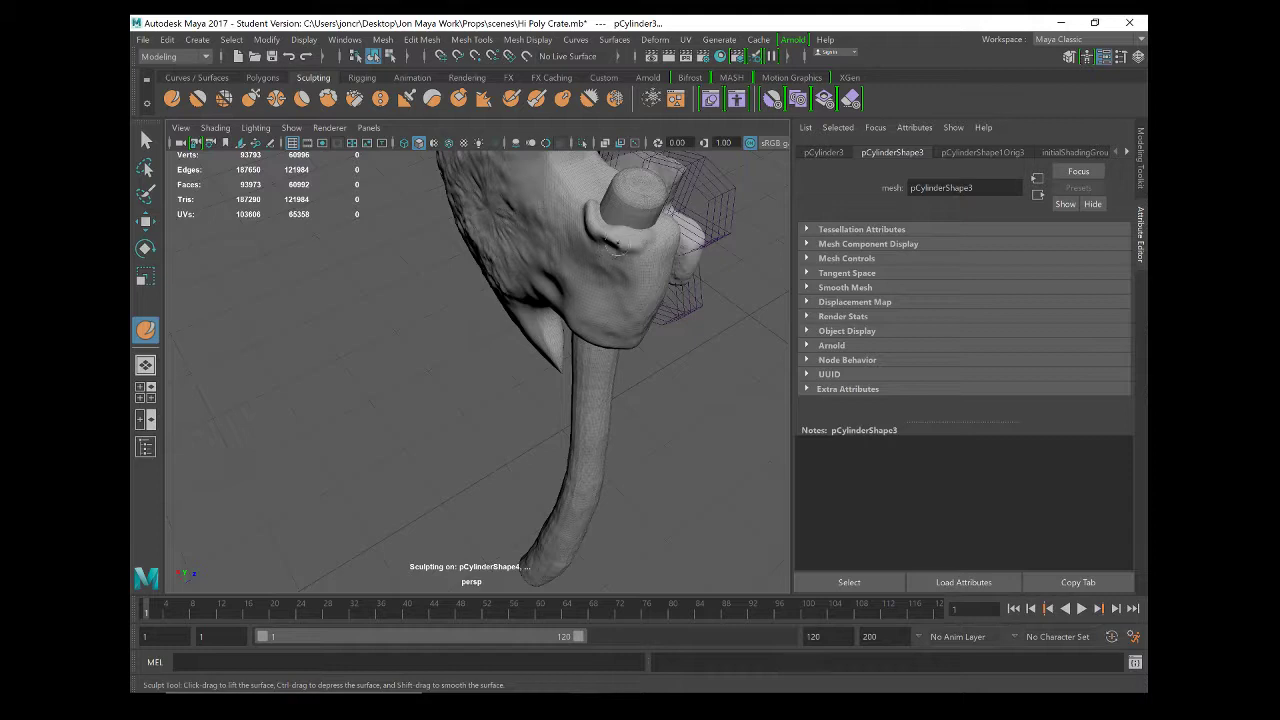
{"action": "key", "text": "ctrl+z"}
{"action": "key", "text": "ctrl+z"}
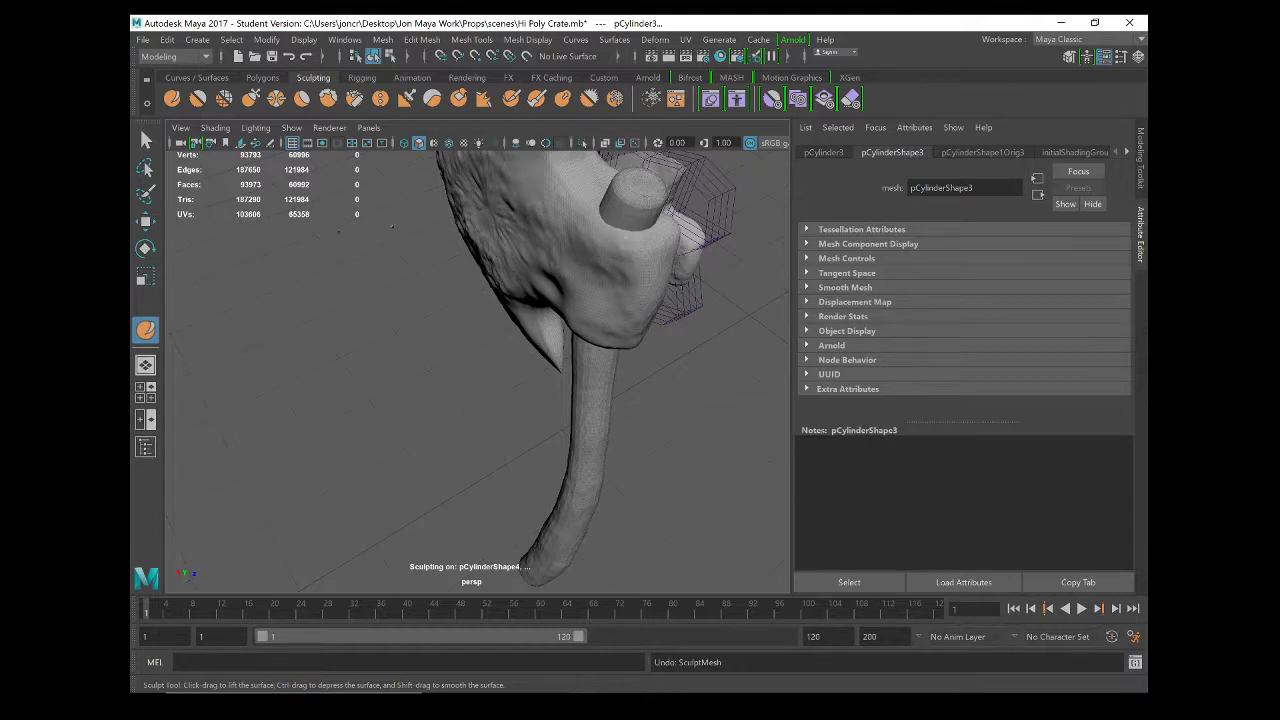
{"action": "double_click", "coordinate": [145, 330]}
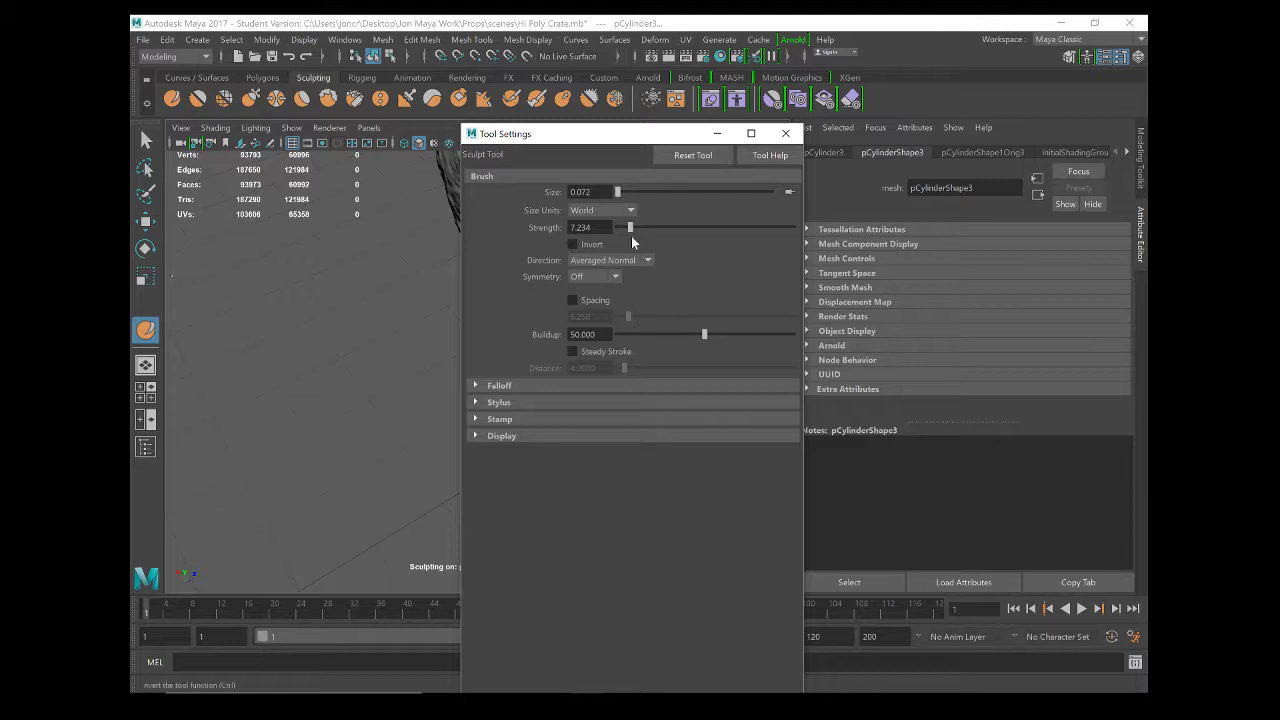
{"action": "left_click", "coordinate": [786, 133]}
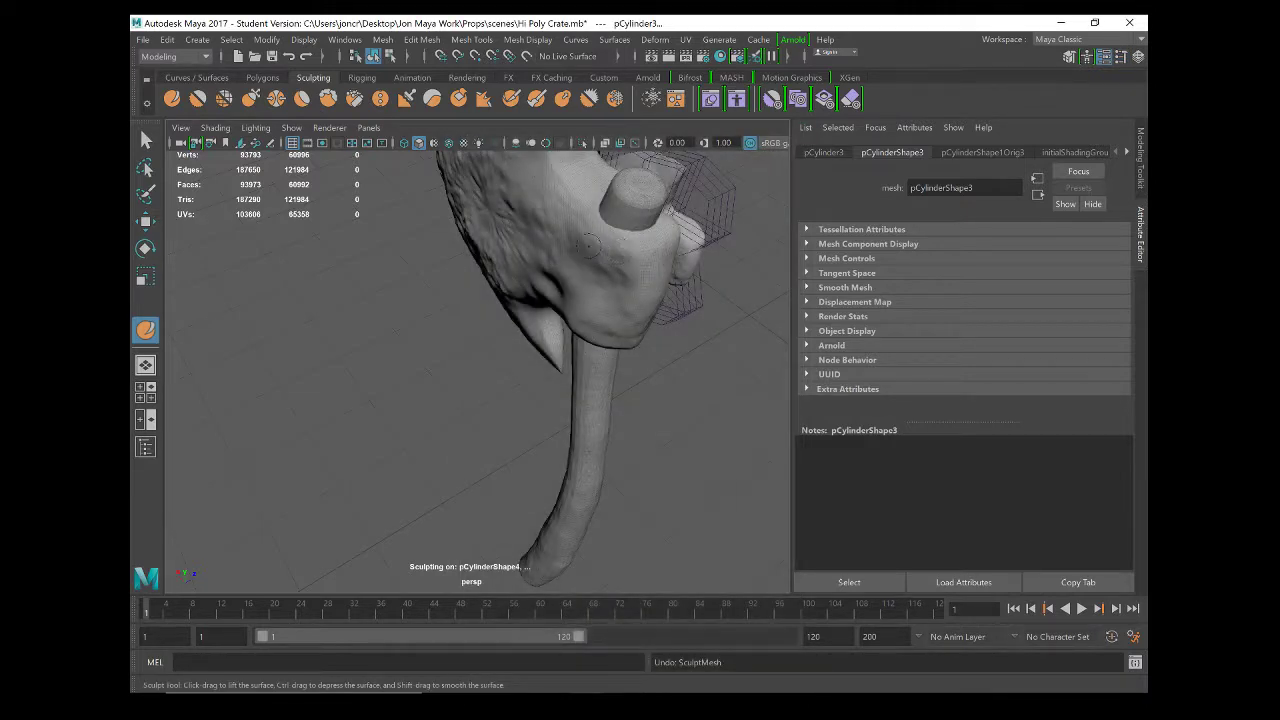
Enlarge the Sculpt brush to a size of 0.230 over the back of the axe head and turn on its Invert option.
{"action": "key", "text": "b"}
{"action": "mouse_move", "coordinate": [590, 243]}
{"action": "left_mouse_down"}
{"action": "mouse_move", "coordinate": [612, 232]}
{"action": "mouse_move", "coordinate": [600, 235]}
{"action": "mouse_move", "coordinate": [625, 255]}
{"action": "mouse_move", "coordinate": [611, 313]}
{"action": "mouse_move", "coordinate": [586, 277]}
{"action": "mouse_move", "coordinate": [560, 270]}
{"action": "mouse_move", "coordinate": [580, 270]}
{"action": "mouse_move", "coordinate": [605, 225]}
{"action": "mouse_move", "coordinate": [636, 436]}
{"action": "mouse_move", "coordinate": [623, 314]}
{"action": "mouse_move", "coordinate": [553, 308]}
{"action": "left_mouse_up"}
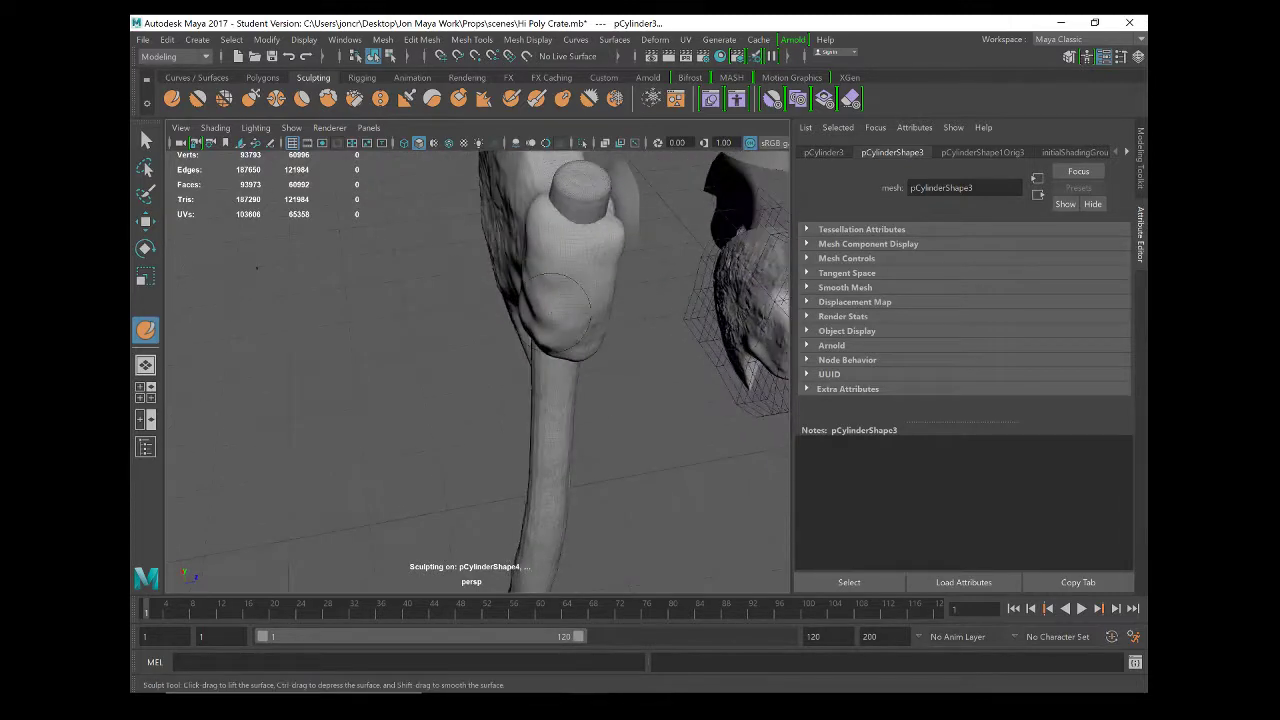
{"action": "double_click", "coordinate": [172, 98]}
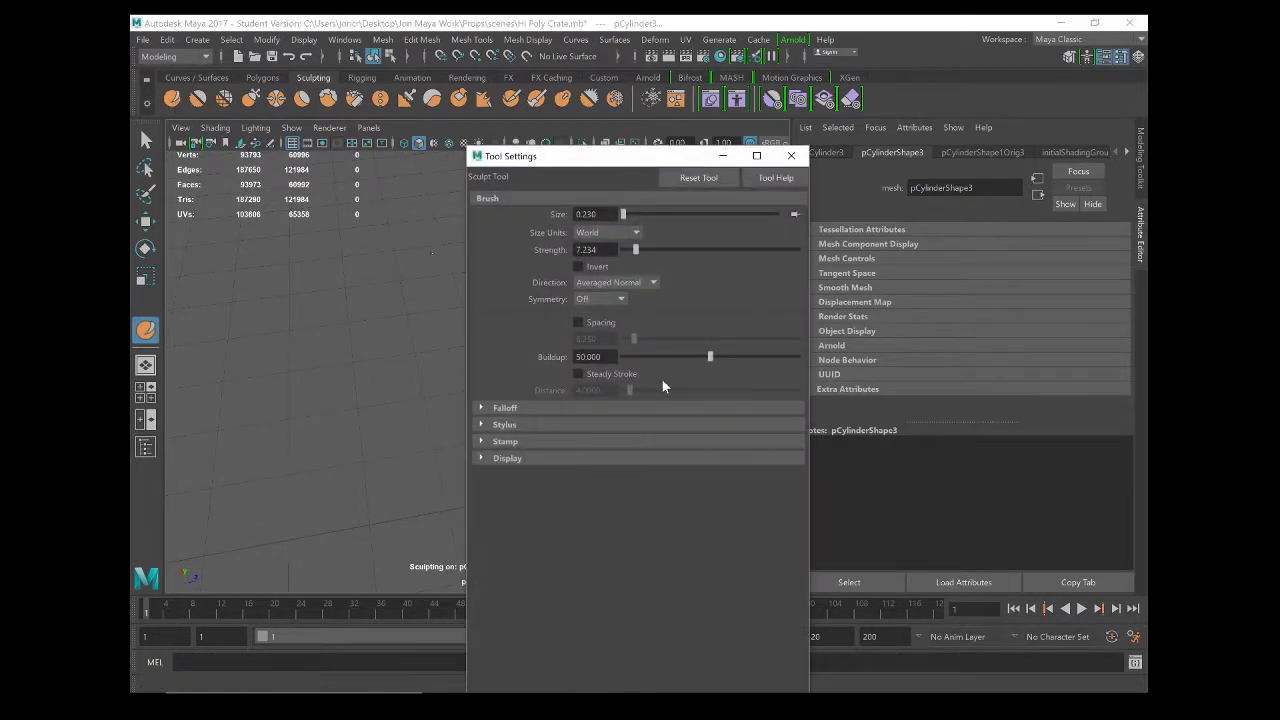
{"action": "left_click", "coordinate": [578, 266]}
{"action": "left_click", "coordinate": [791, 155]}
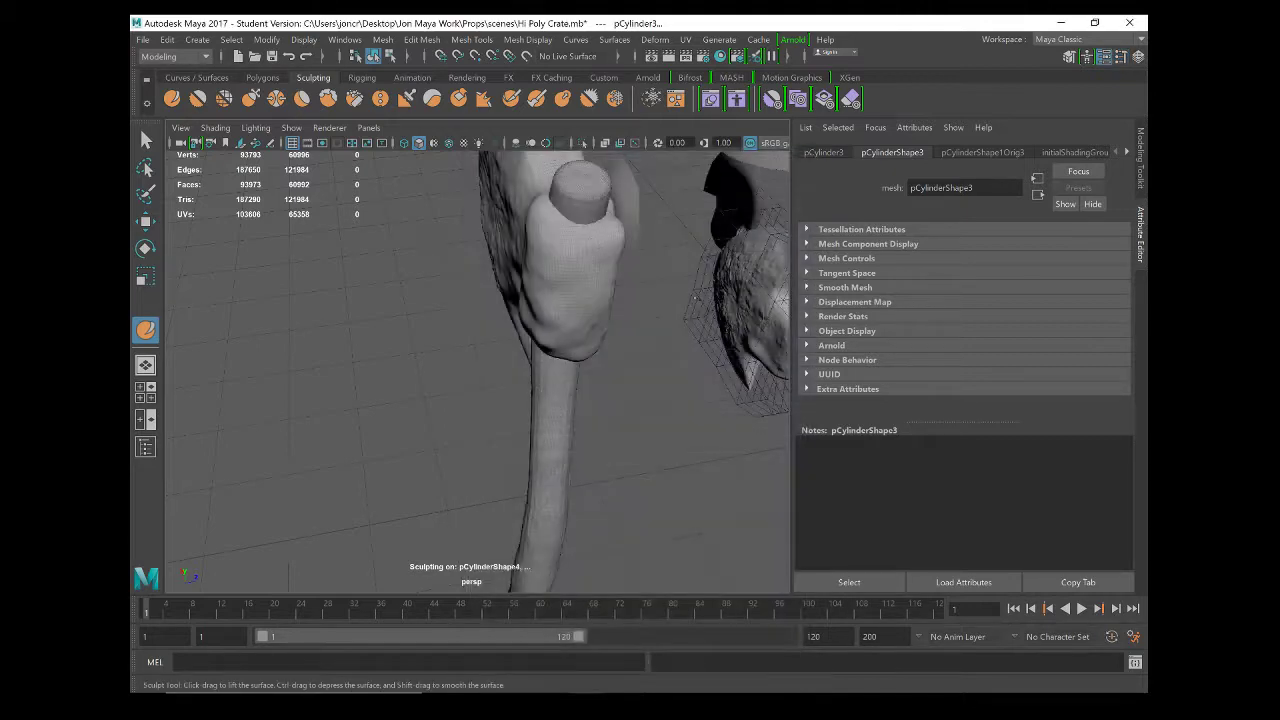
Examine the sculpted axe head, the socket around the handle, the blade's underside and the handle from both sides and below.
{"action": "left_click_drag", "start_coordinate": [532, 262], "coordinate": [600, 226], "text": "alt"}
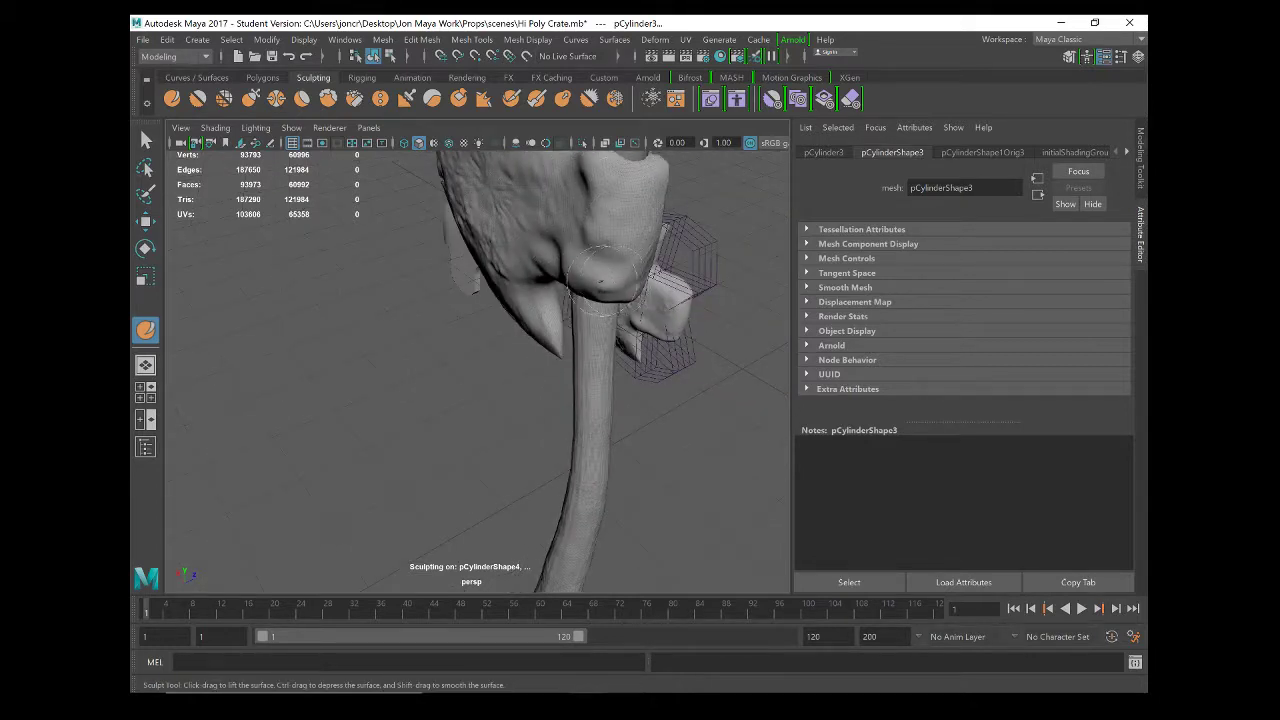
{"action": "mouse_move", "coordinate": [624, 241]}
{"action": "left_mouse_down", "text": "alt"}
{"action": "mouse_move", "coordinate": [548, 330]}
{"action": "mouse_move", "coordinate": [586, 357]}
{"action": "mouse_move", "coordinate": [565, 265]}
{"action": "mouse_move", "coordinate": [586, 243]}
{"action": "mouse_move", "coordinate": [549, 257]}
{"action": "mouse_move", "coordinate": [603, 249]}
{"action": "mouse_move", "coordinate": [617, 216]}
{"action": "mouse_move", "coordinate": [582, 193]}
{"action": "mouse_move", "coordinate": [580, 237]}
{"action": "mouse_move", "coordinate": [643, 237]}
{"action": "mouse_move", "coordinate": [670, 209]}
{"action": "mouse_move", "coordinate": [537, 246]}
{"action": "mouse_move", "coordinate": [480, 297]}
{"action": "mouse_move", "coordinate": [466, 286]}
{"action": "mouse_move", "coordinate": [528, 266]}
{"action": "mouse_move", "coordinate": [500, 276]}
{"action": "left_mouse_up", "text": "alt"}
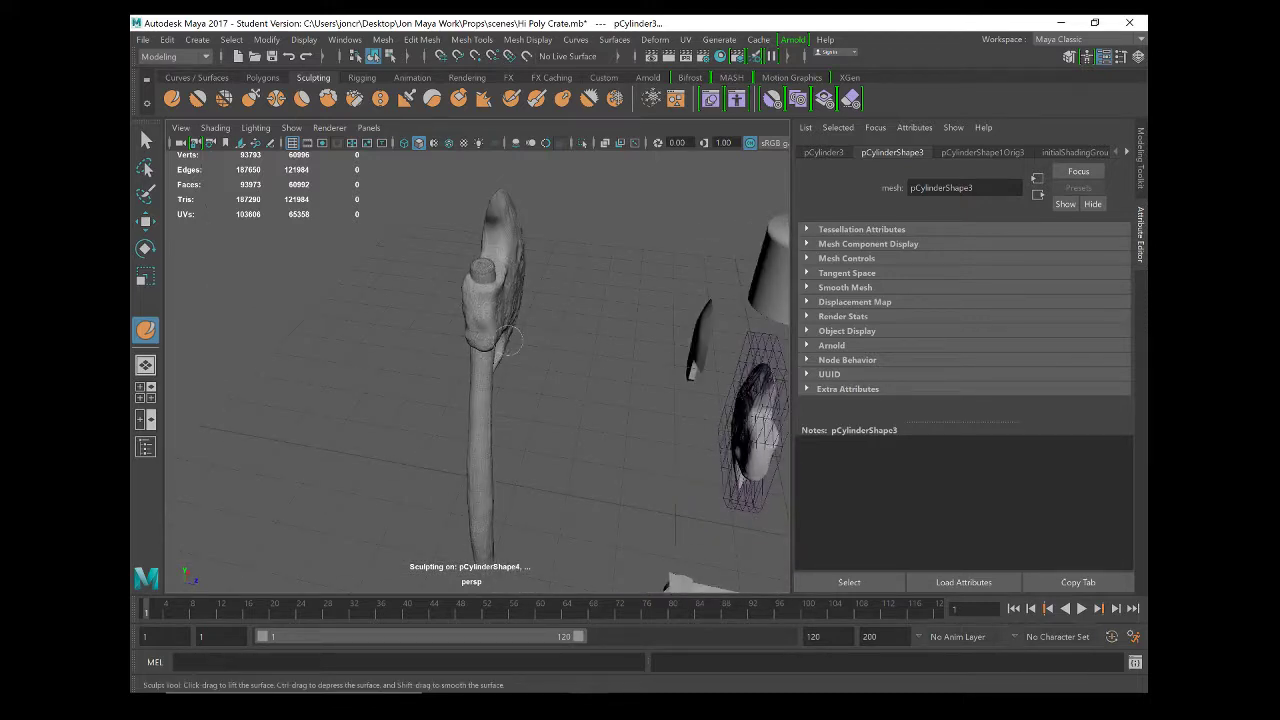
{"action": "mouse_move", "coordinate": [507, 340]}
{"action": "left_mouse_down", "text": "alt"}
{"action": "mouse_move", "coordinate": [509, 280]}
{"action": "mouse_move", "coordinate": [529, 257]}
{"action": "mouse_move", "coordinate": [478, 280]}
{"action": "mouse_move", "coordinate": [443, 323]}
{"action": "mouse_move", "coordinate": [486, 329]}
{"action": "mouse_move", "coordinate": [535, 268]}
{"action": "mouse_move", "coordinate": [574, 286]}
{"action": "mouse_move", "coordinate": [609, 260]}
{"action": "mouse_move", "coordinate": [572, 318]}
{"action": "mouse_move", "coordinate": [566, 300]}
{"action": "mouse_move", "coordinate": [554, 308]}
{"action": "left_mouse_up", "text": "alt"}
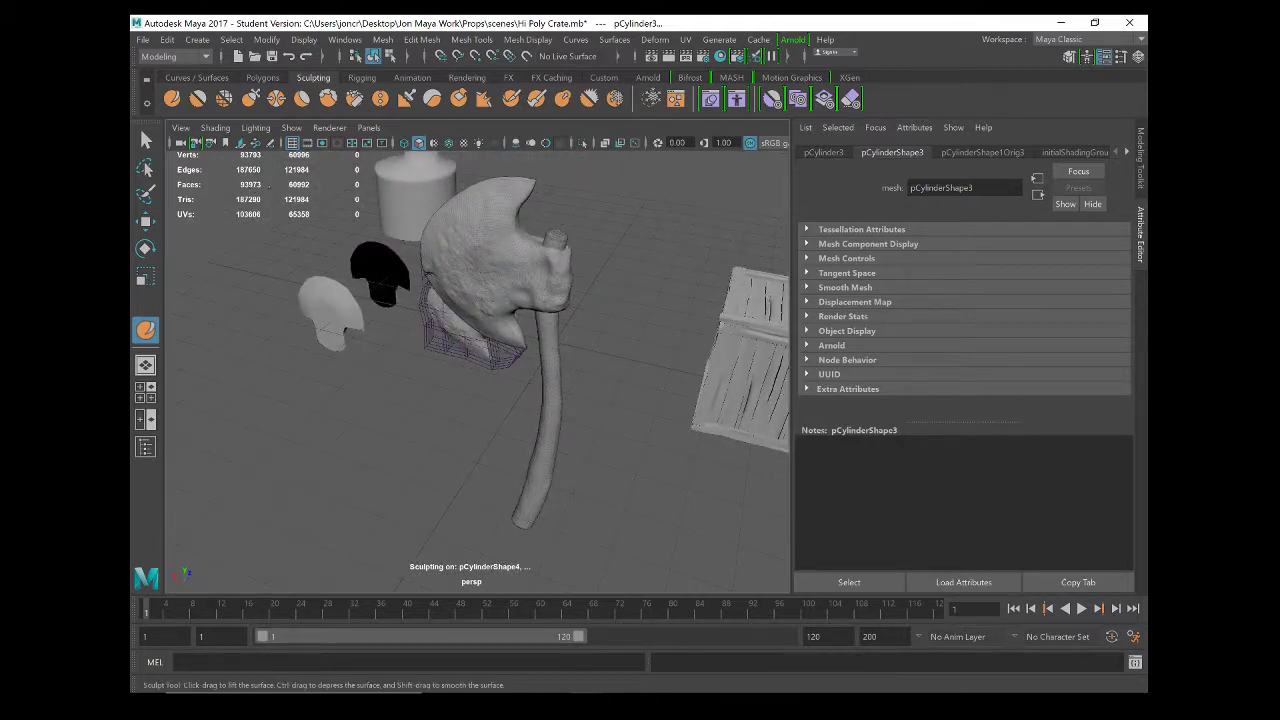
{"action": "left_click_drag", "start_coordinate": [555, 427], "coordinate": [523, 451], "text": "alt"}
{"action": "scroll", "coordinate": [540, 448], "scroll_direction": "up", "scroll_amount": 3}
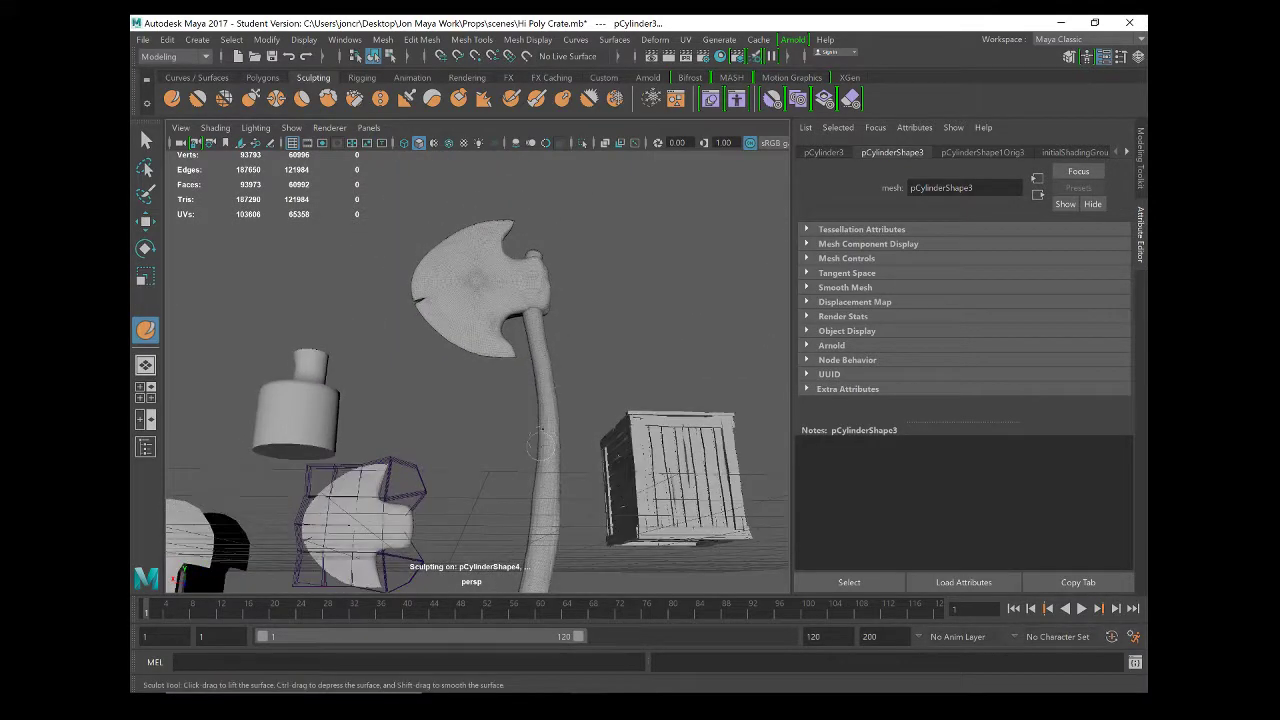
{"action": "scroll", "coordinate": [528, 463], "scroll_direction": "up", "scroll_amount": 10}
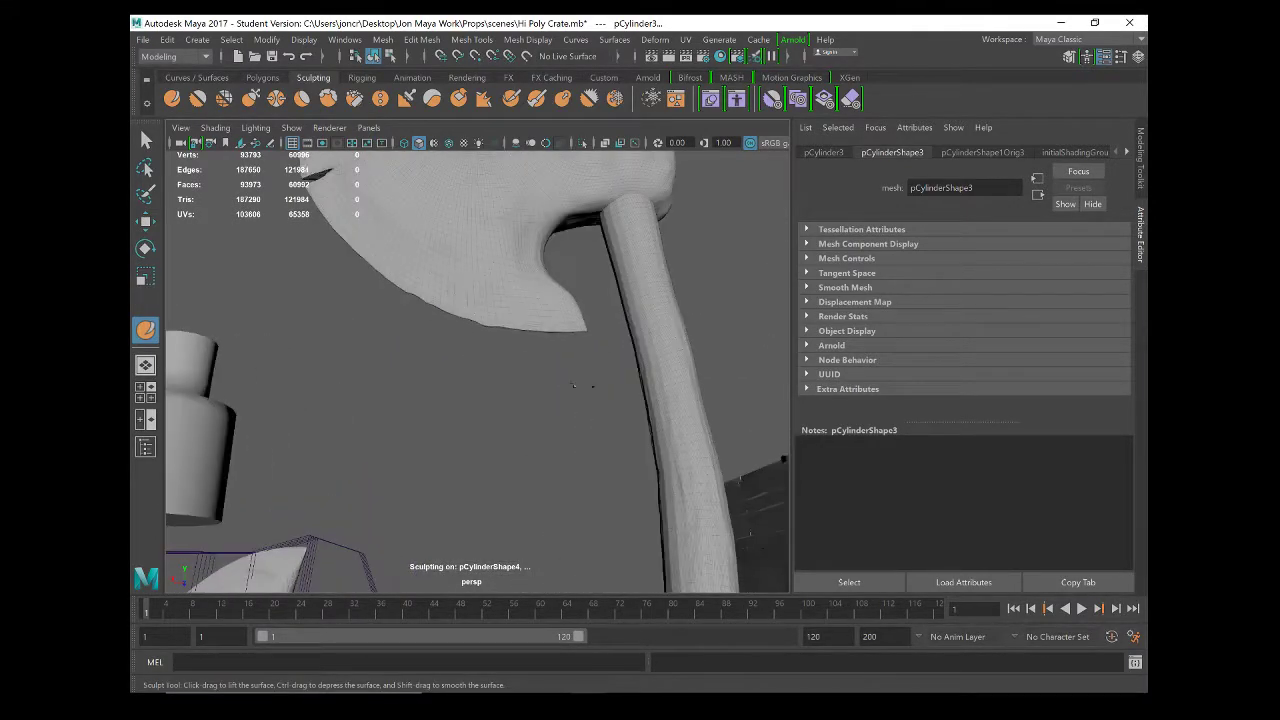
{"action": "mouse_move", "coordinate": [688, 375]}
{"action": "left_mouse_down", "text": "alt"}
{"action": "mouse_move", "coordinate": [536, 352]}
{"action": "mouse_move", "coordinate": [560, 463]}
{"action": "mouse_move", "coordinate": [498, 320]}
{"action": "mouse_move", "coordinate": [491, 277]}
{"action": "mouse_move", "coordinate": [514, 266]}
{"action": "mouse_move", "coordinate": [375, 241]}
{"action": "left_mouse_up", "text": "alt"}
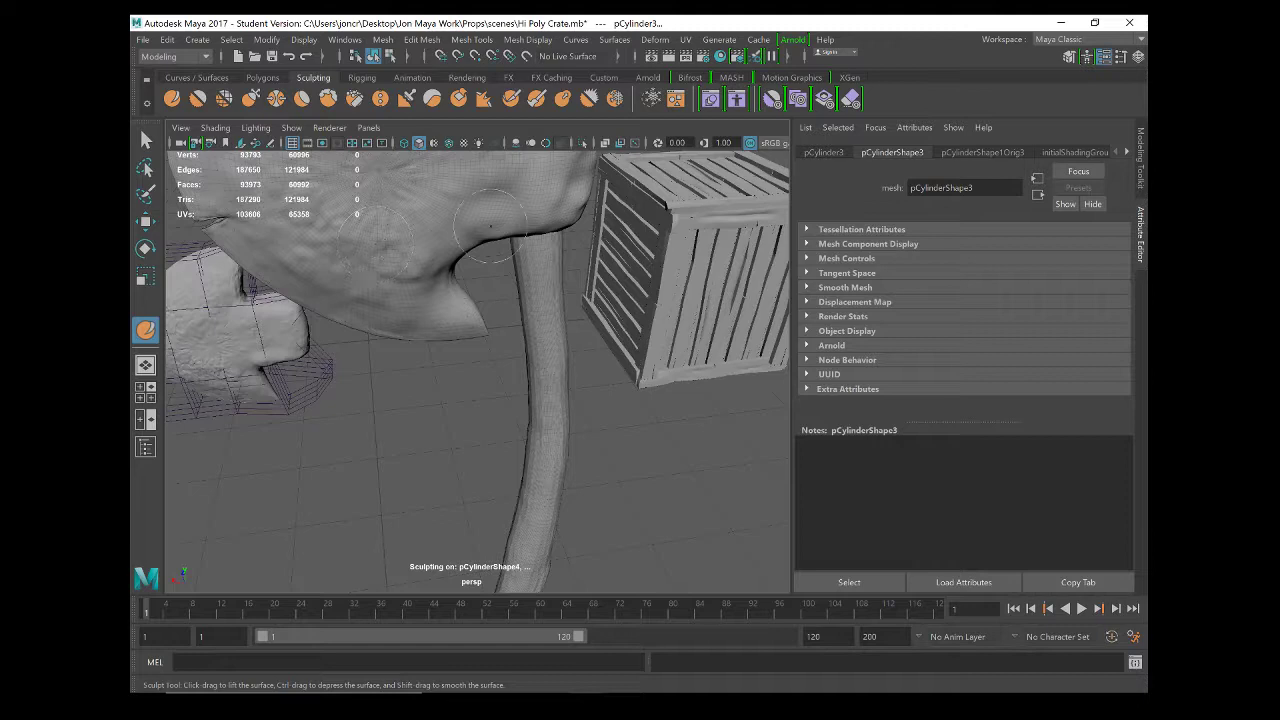
{"action": "left_click_drag", "start_coordinate": [490, 228], "coordinate": [431, 376], "text": "alt"}
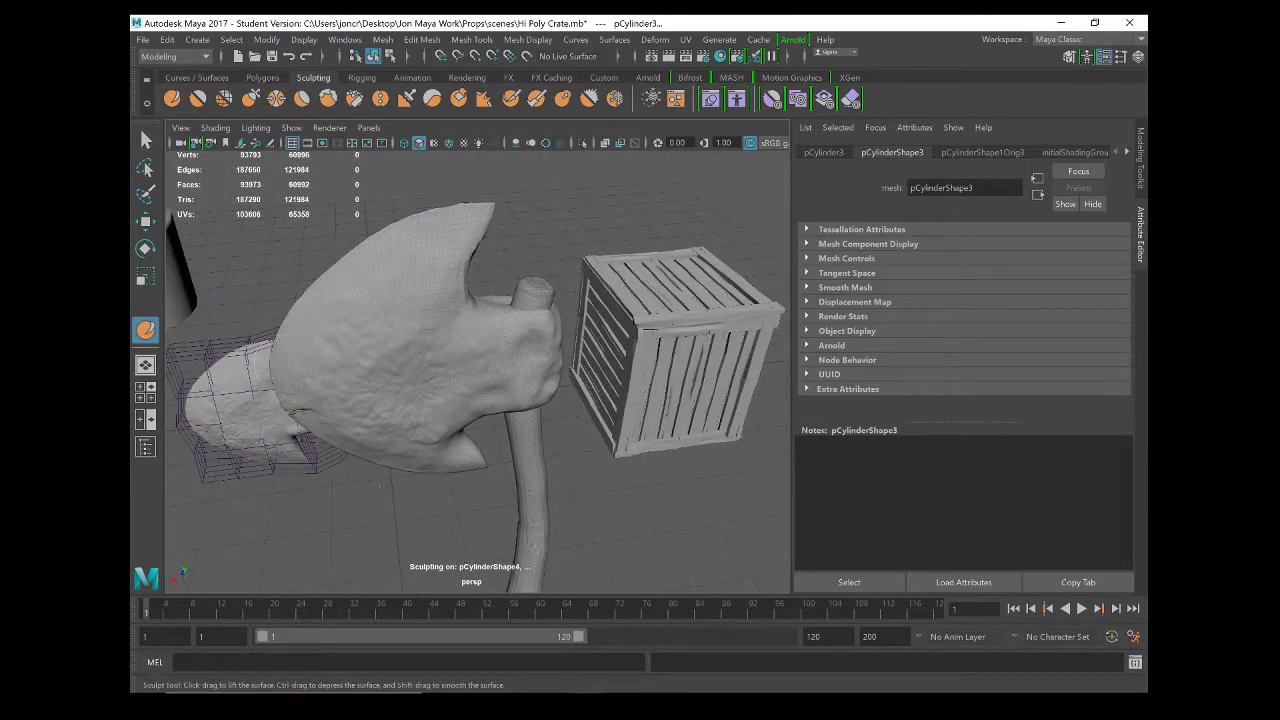
{"action": "mouse_move", "coordinate": [520, 352]}
{"action": "left_mouse_down", "text": "alt"}
{"action": "mouse_move", "coordinate": [334, 360]}
{"action": "mouse_move", "coordinate": [383, 357]}
{"action": "mouse_move", "coordinate": [349, 354]}
{"action": "mouse_move", "coordinate": [361, 357]}
{"action": "left_mouse_up", "text": "alt"}
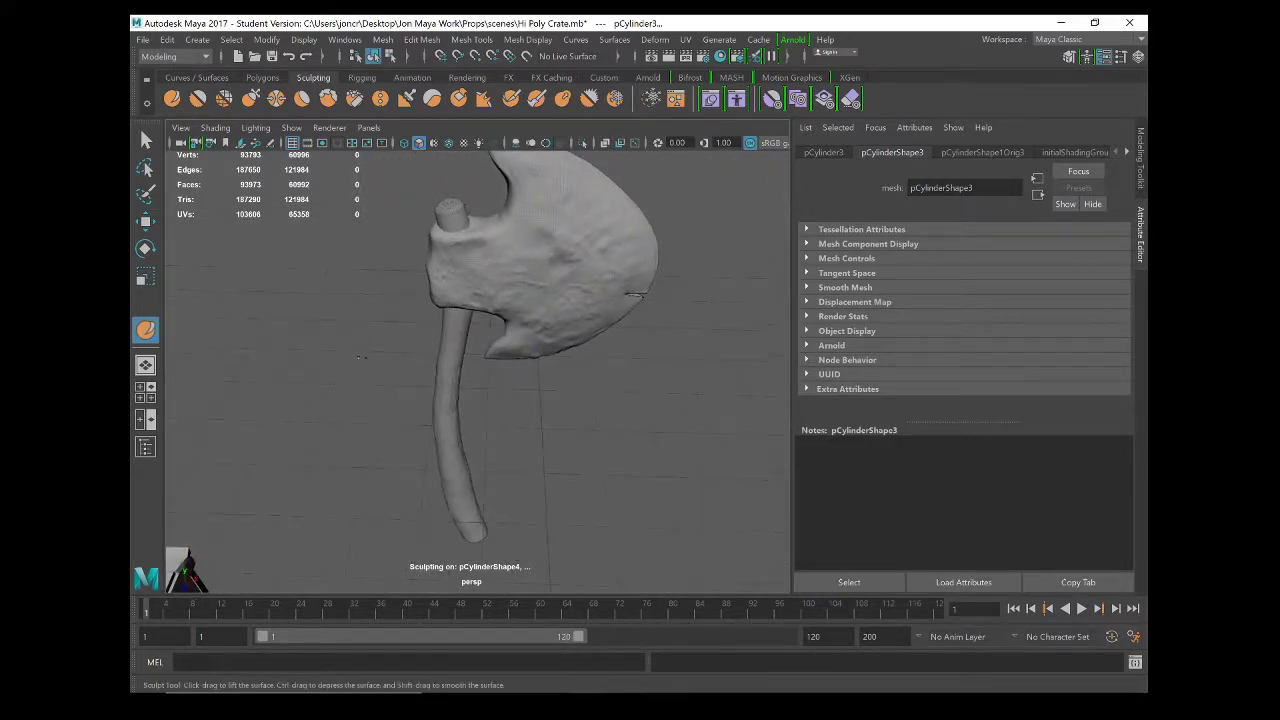